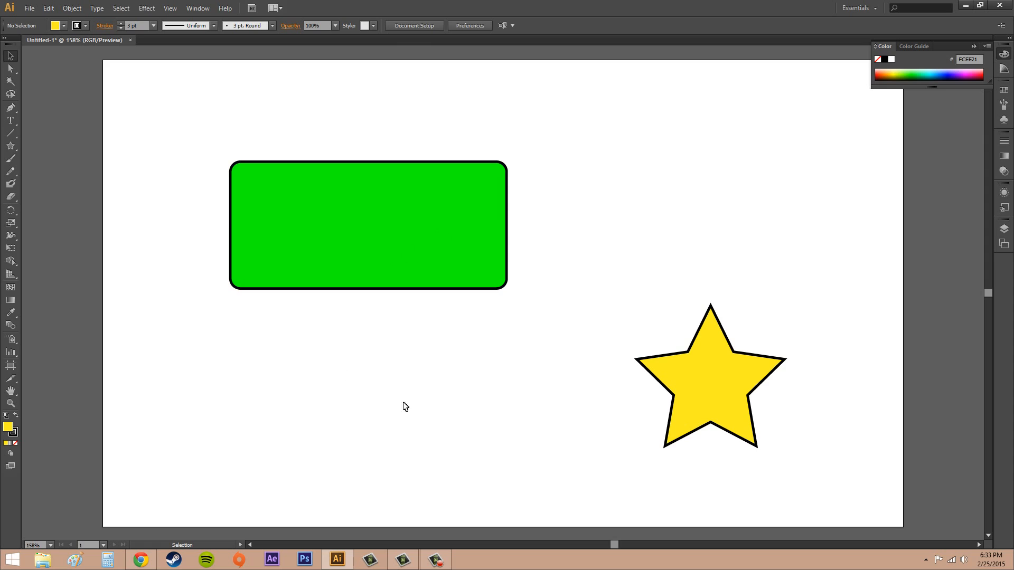
Move the green rounded rectangle with the Free Transform tool to about X 377 px, Y 210.5 px
click(417, 244)
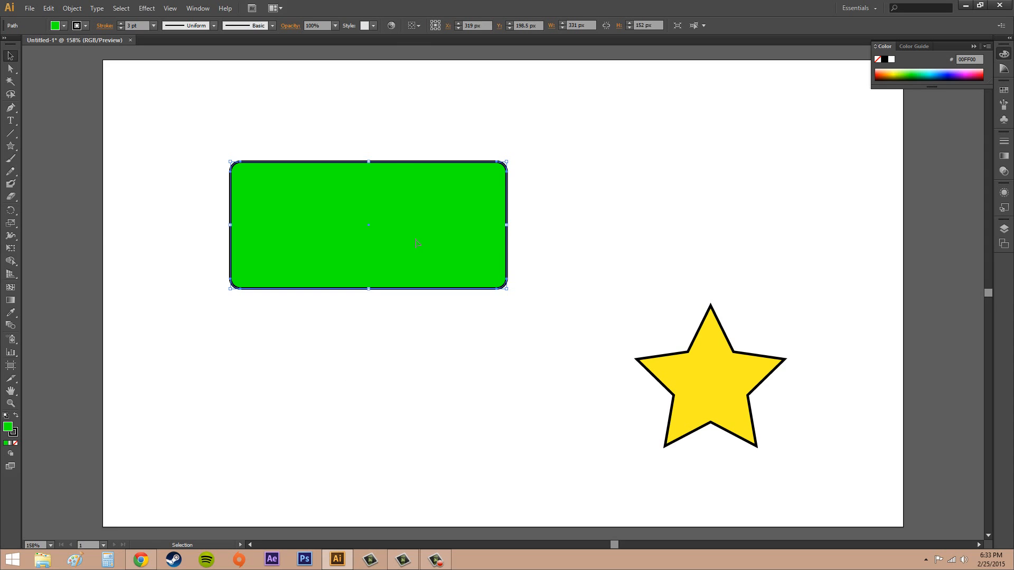
click(11, 249)
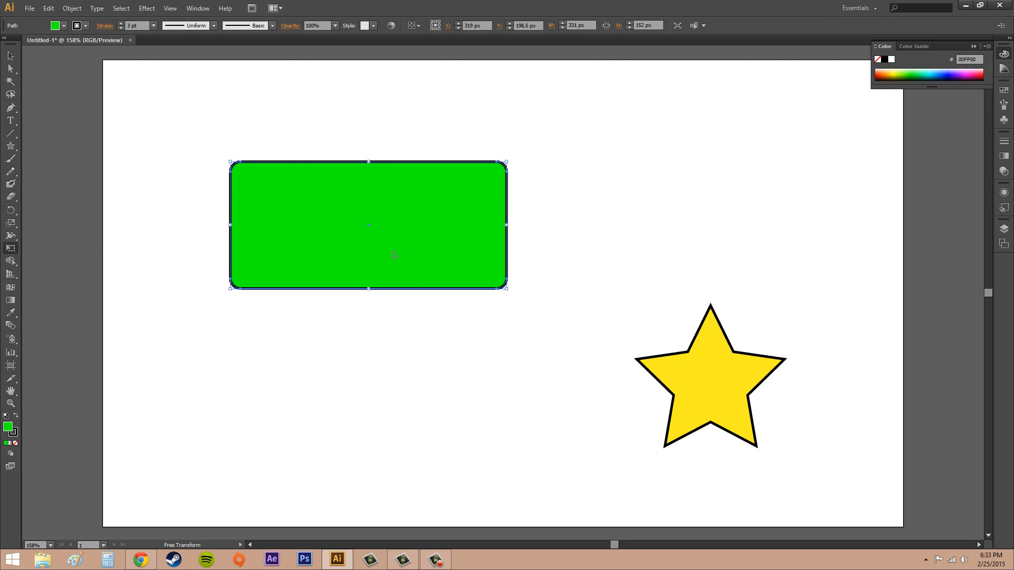
drag(410, 247, 413, 285)
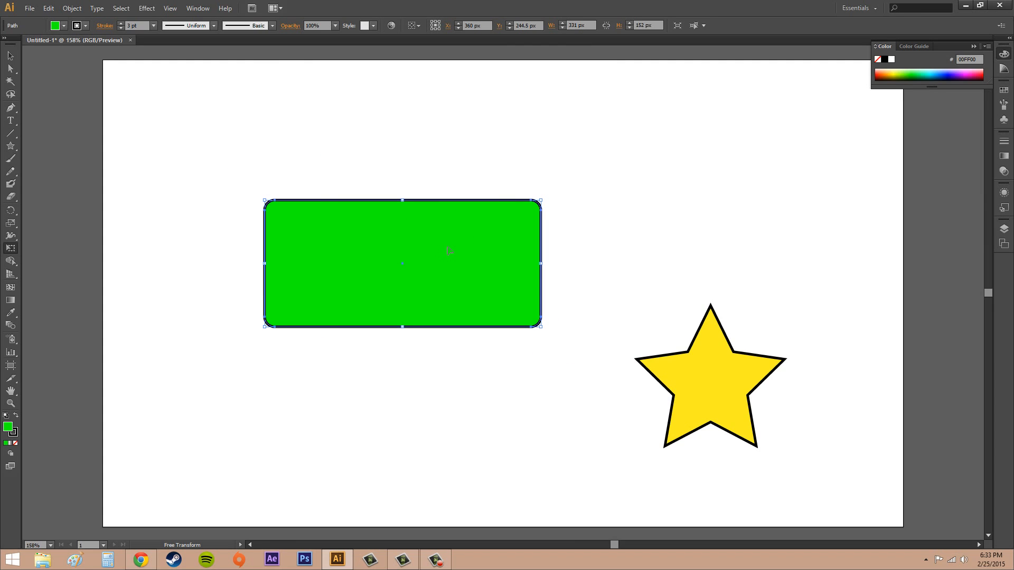
drag(474, 240, 472, 217)
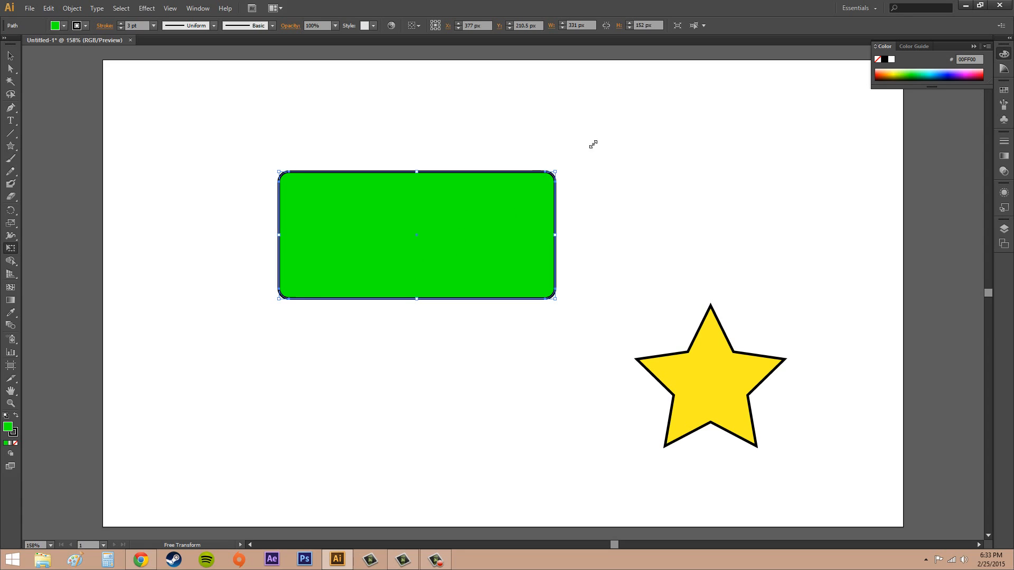
Try resizing the green rectangle from its upper-right corner and flipping it across its right edge, undoing each change
drag(593, 144, 626, 145)
key(ctrl+z)
drag(279, 236, 802, 248)
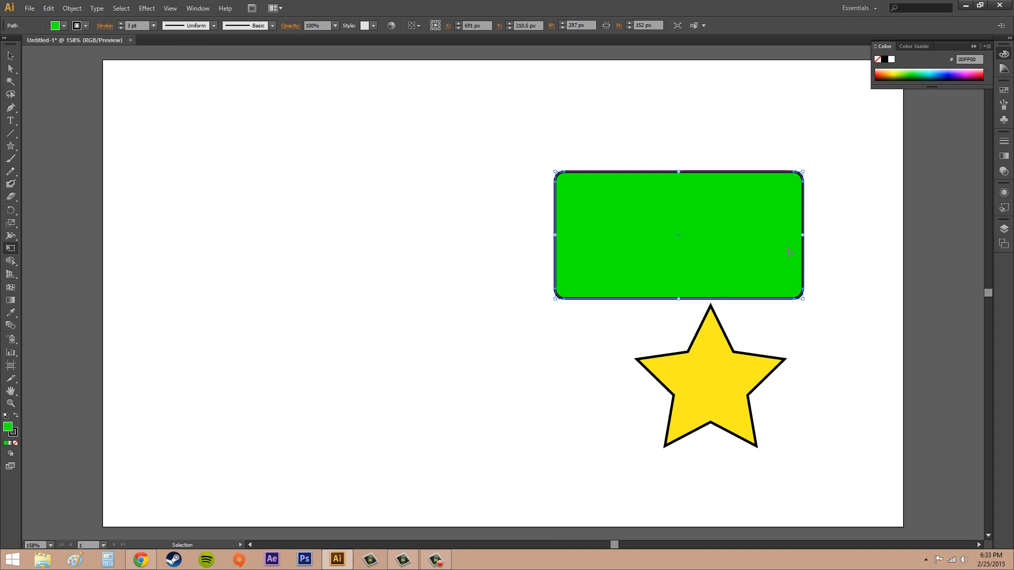
key(ctrl+z)
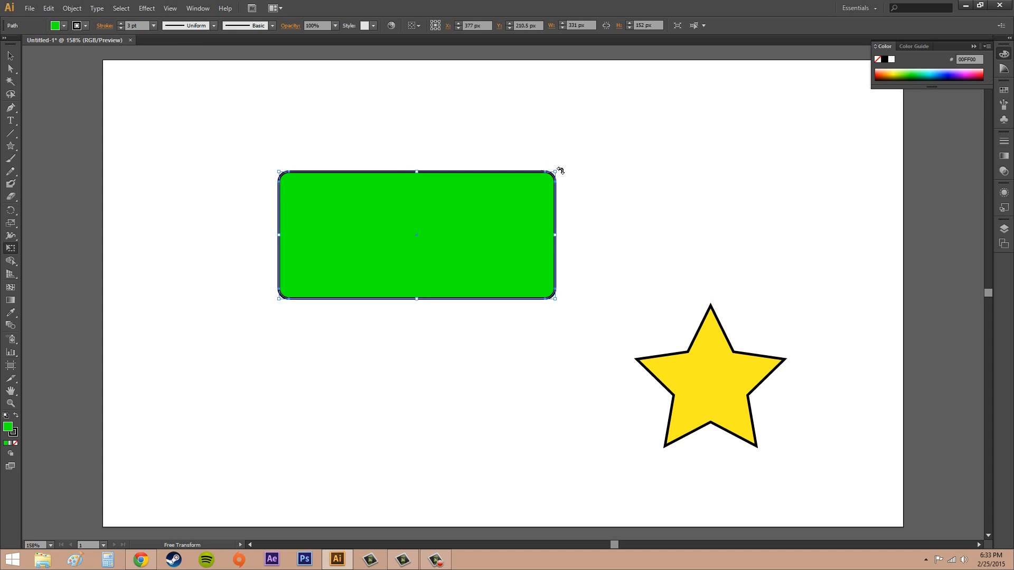
Try rotating the green rectangle counterclockwise and skewing its right side downward, undoing each transformation
drag(560, 170, 481, 101)
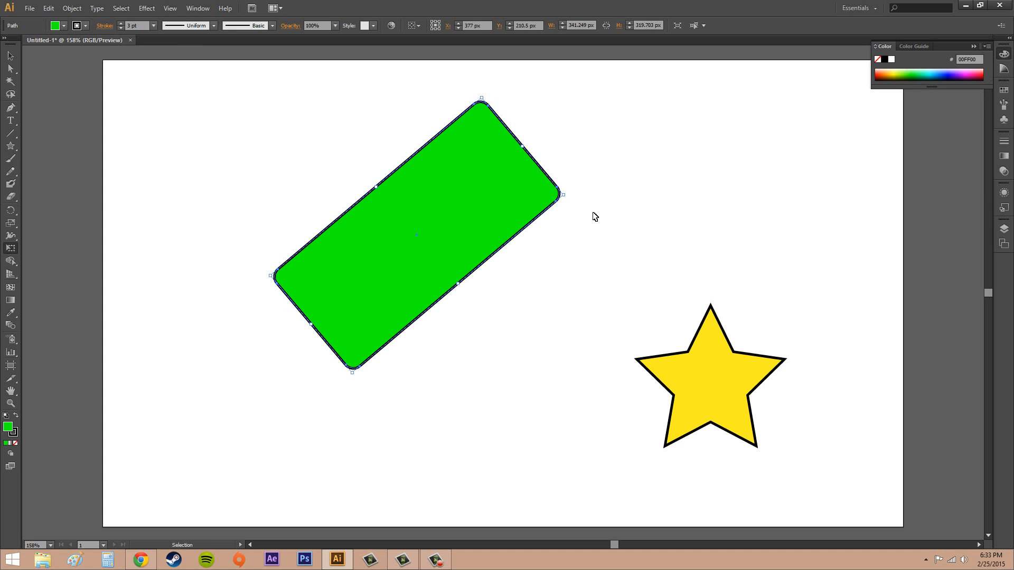
key(ctrl+z)
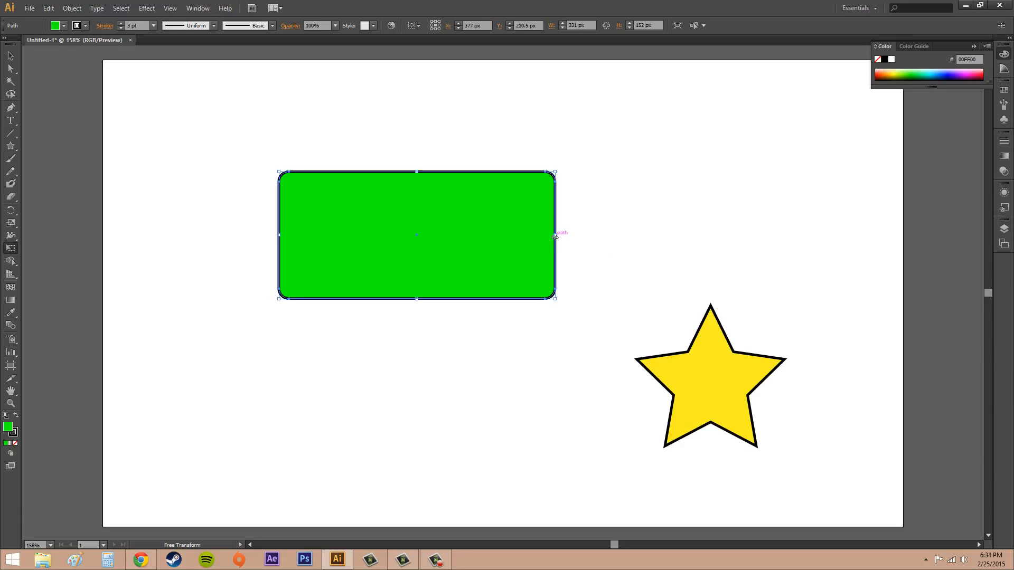
drag(555, 237, 565, 318)
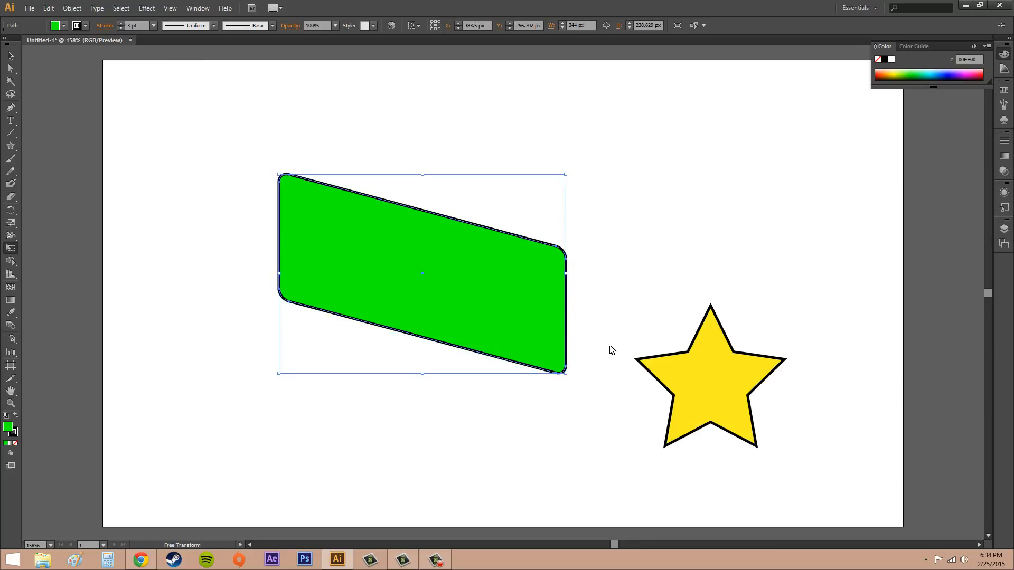
key(v)
key(ctrl+z)
Try skewing the green rectangle about its centre with the right side raised, and undo the skew
key(e)
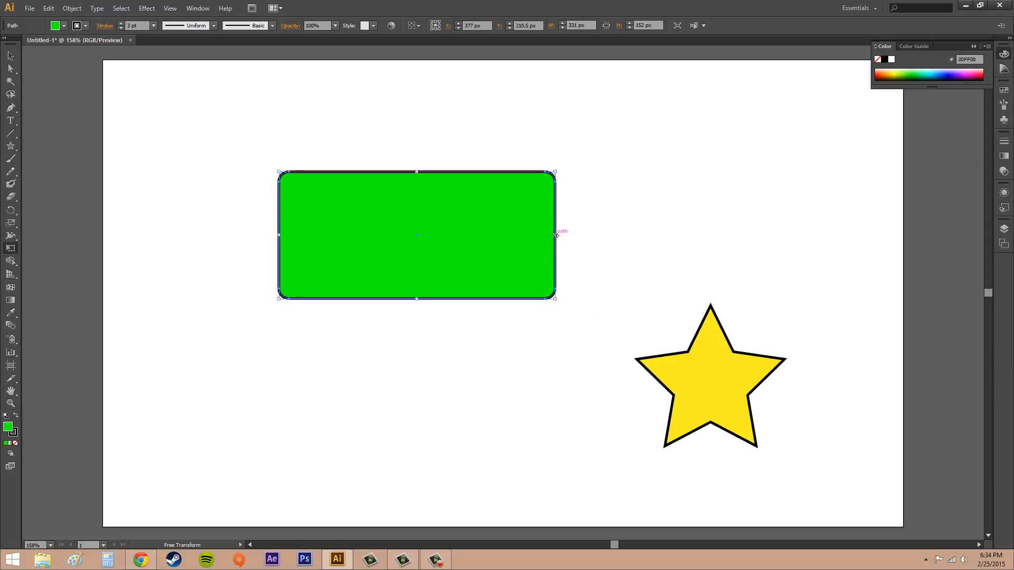
drag(556, 235, 582, 175)
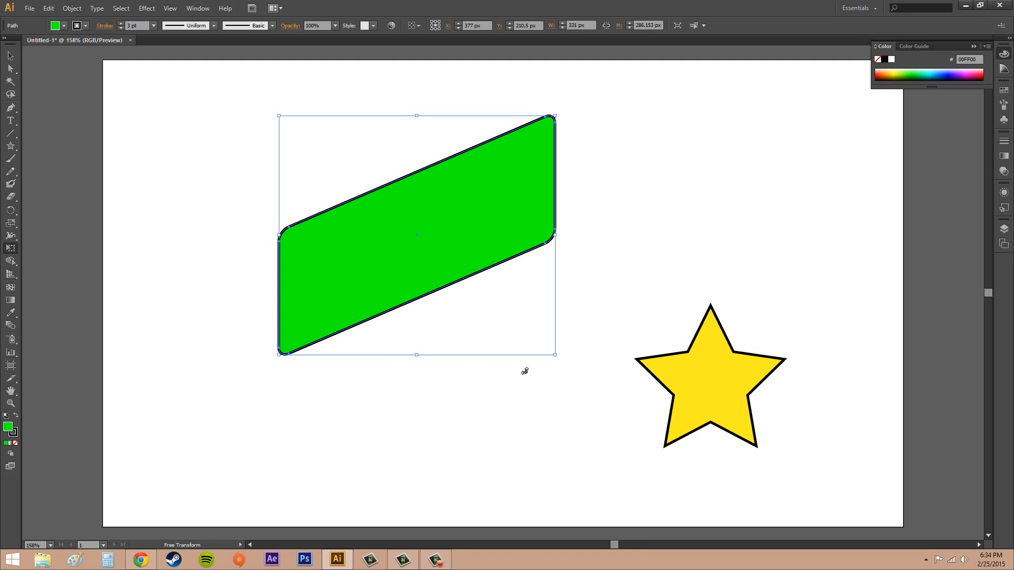
key(ctrl+z)
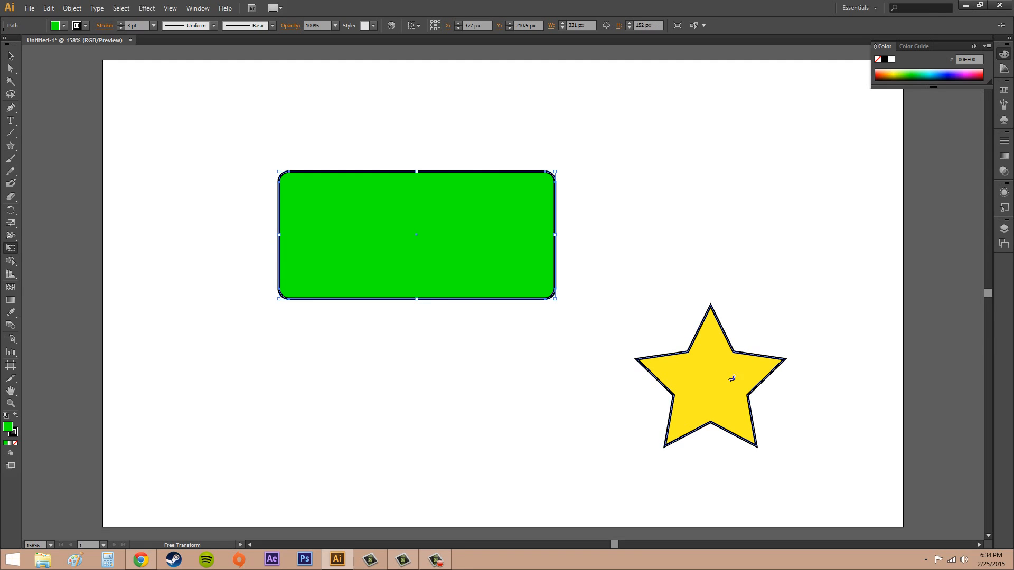
Try skewing the yellow star about its centre with the right side raised, undo it and deselect the star
click(10, 56)
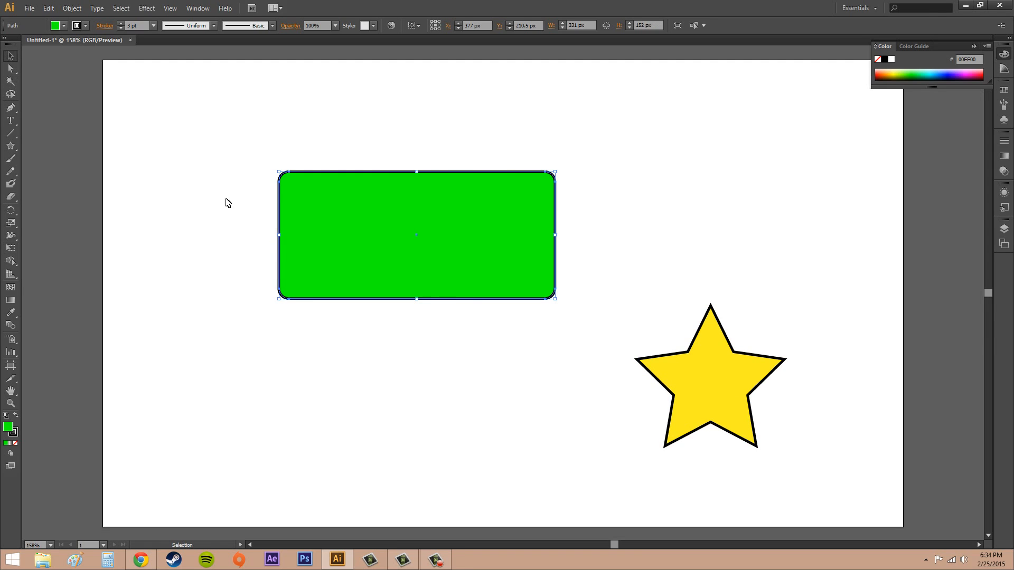
click(709, 378)
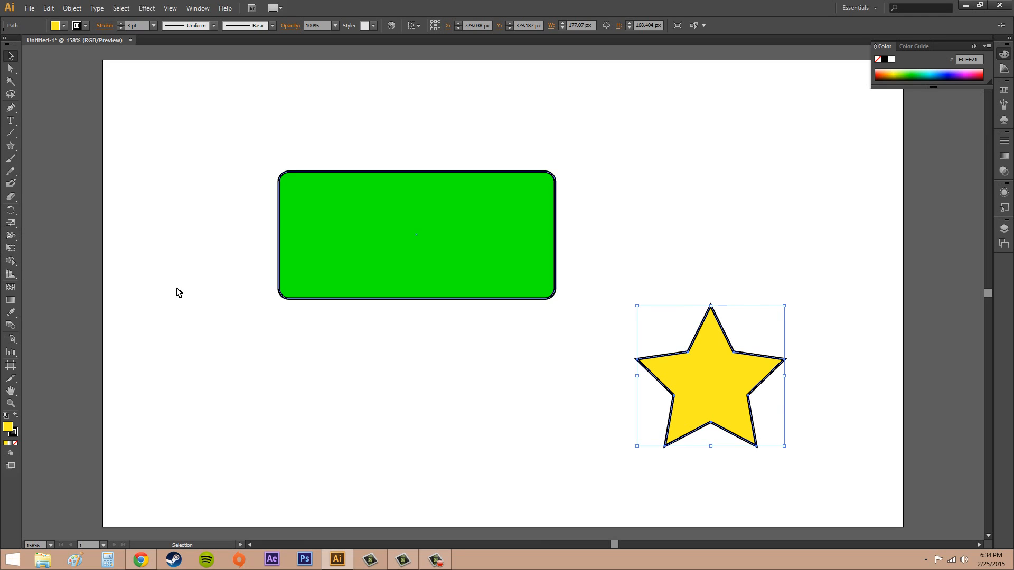
click(12, 250)
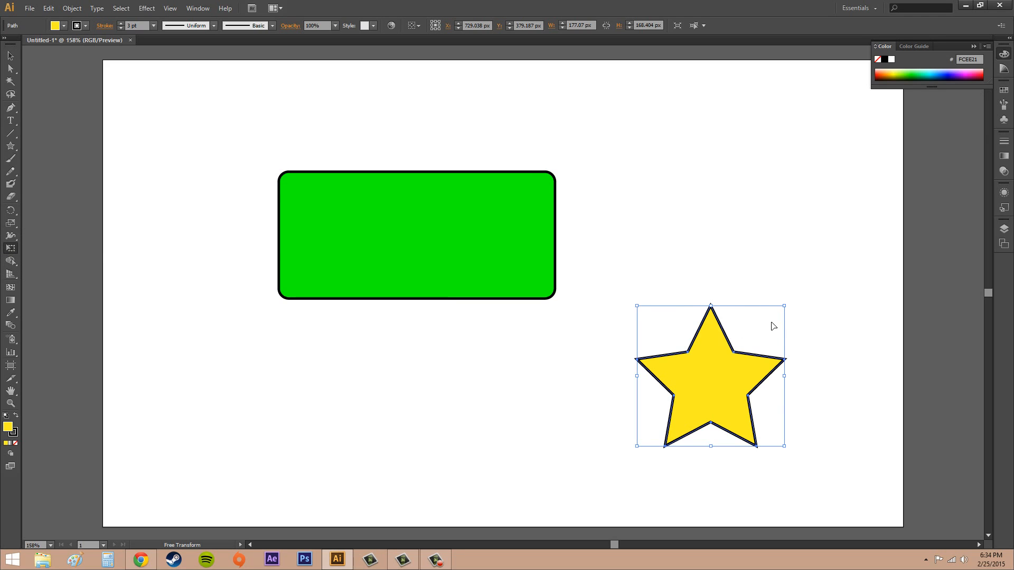
drag(785, 376, 799, 342)
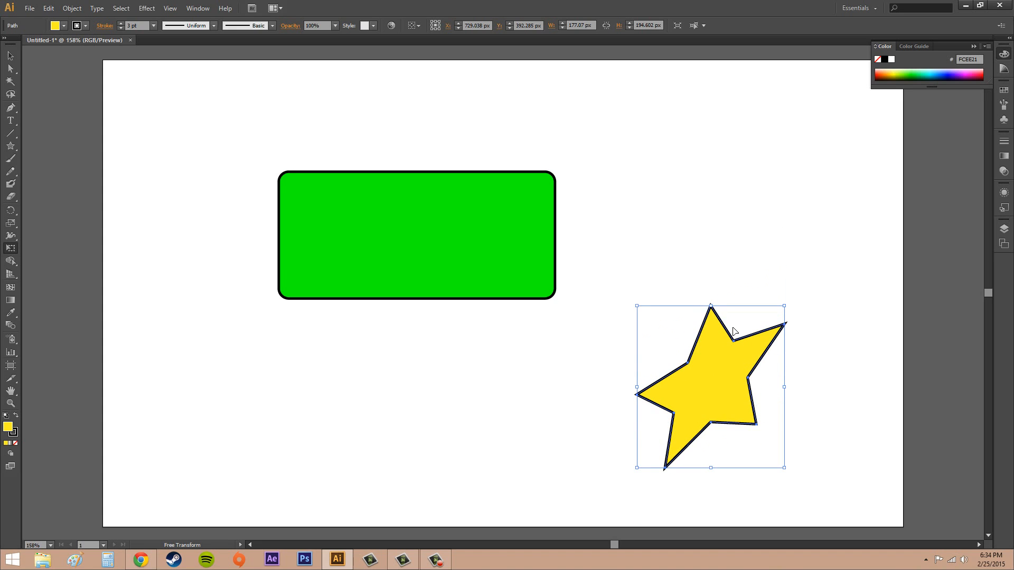
click(12, 54)
click(446, 374)
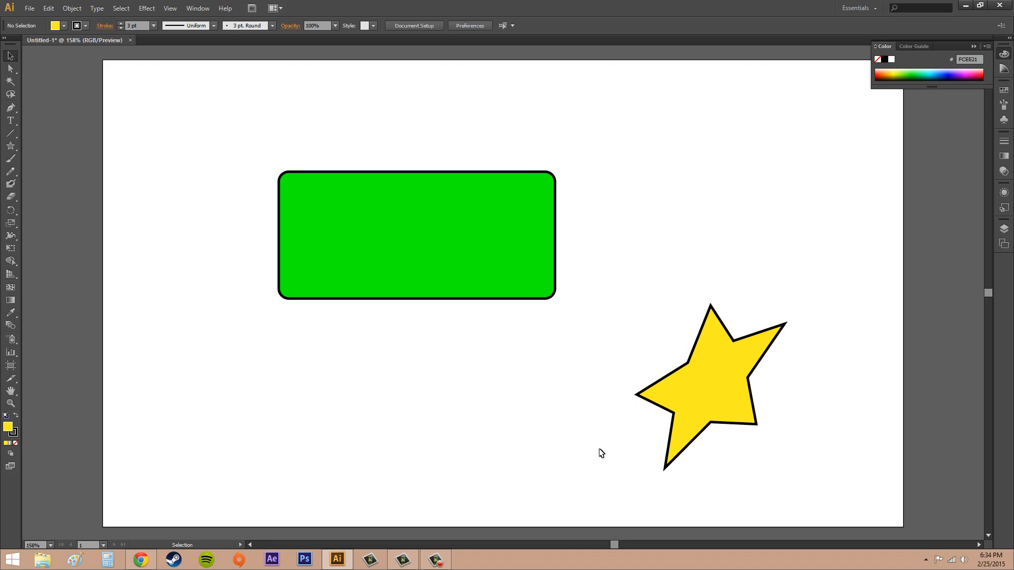
key(ctrl+z)
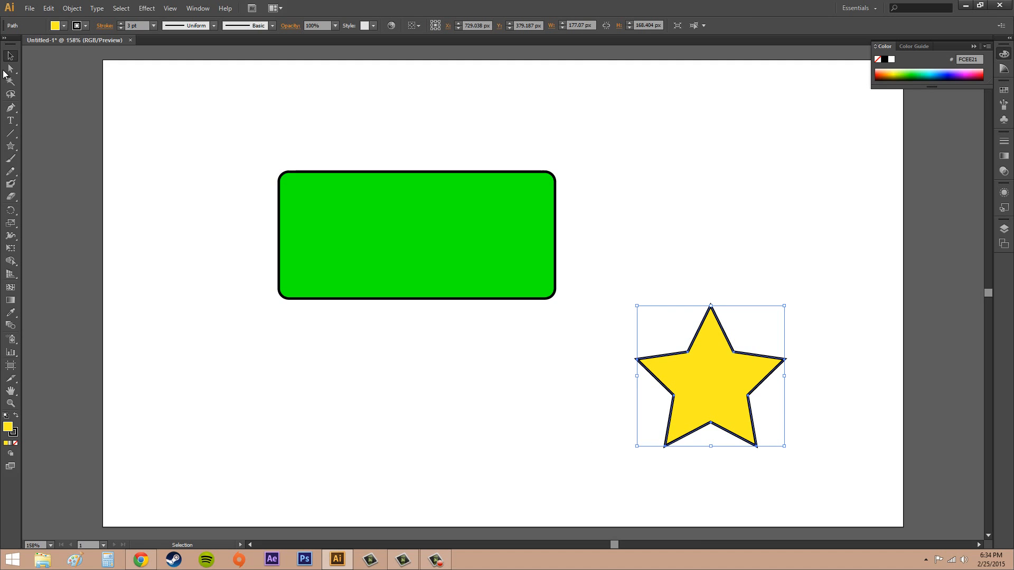
click(778, 269)
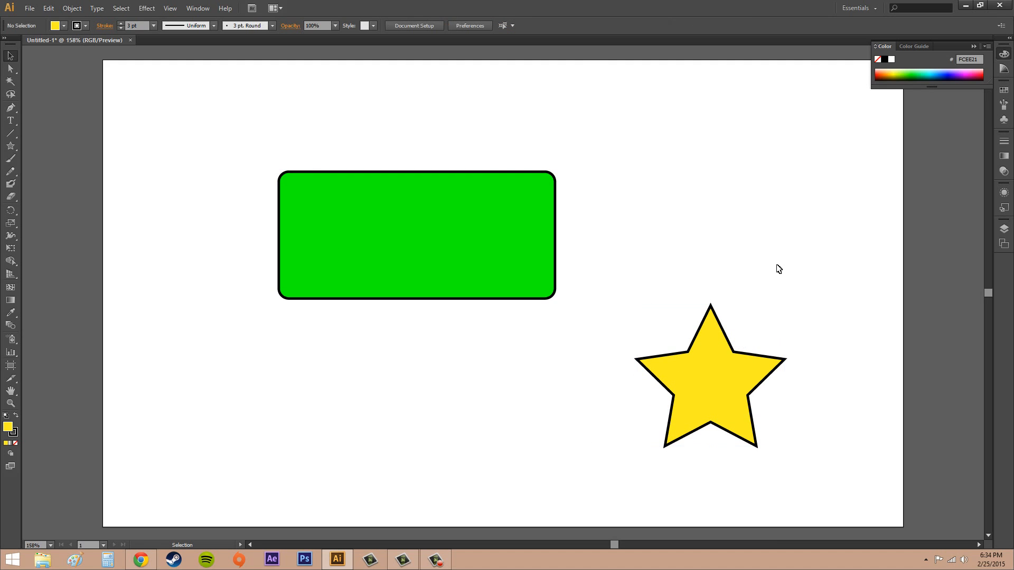
Try distorting the green rectangle by pulling only its upper-right corner outward with Free Transform, and undo the distortion
click(726, 386)
click(442, 233)
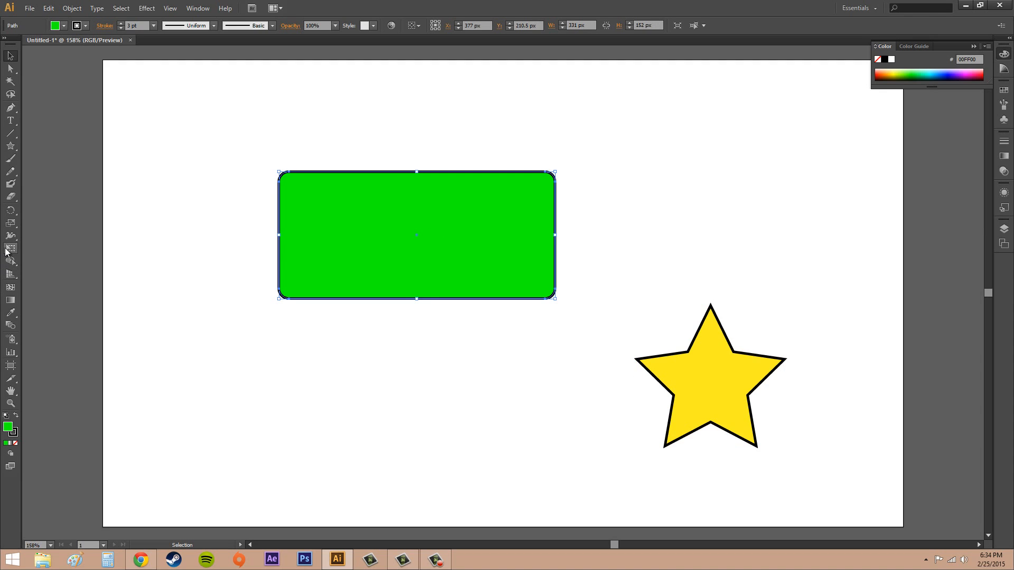
click(11, 248)
drag(558, 171, 600, 110)
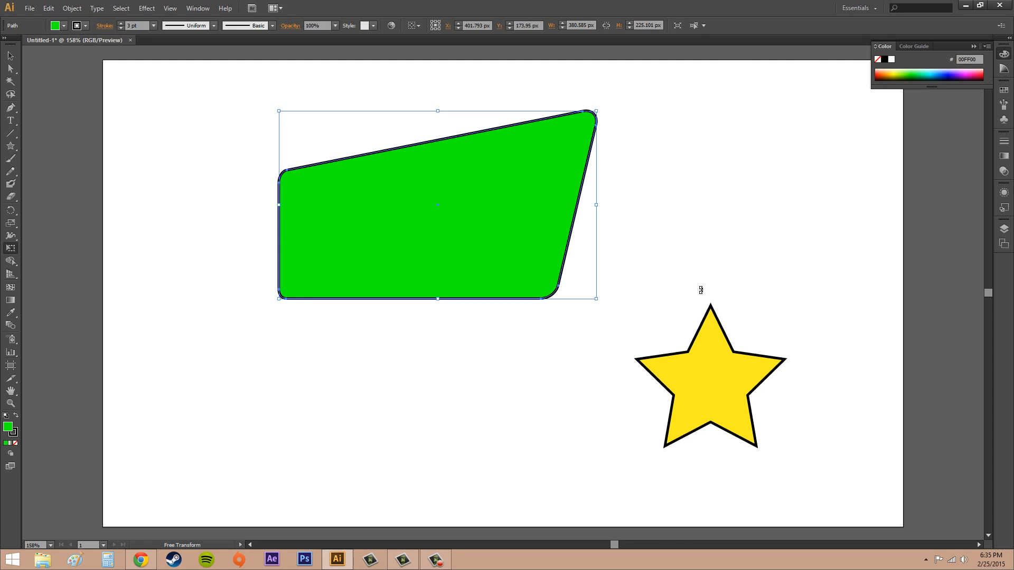
key(ctrl+z)
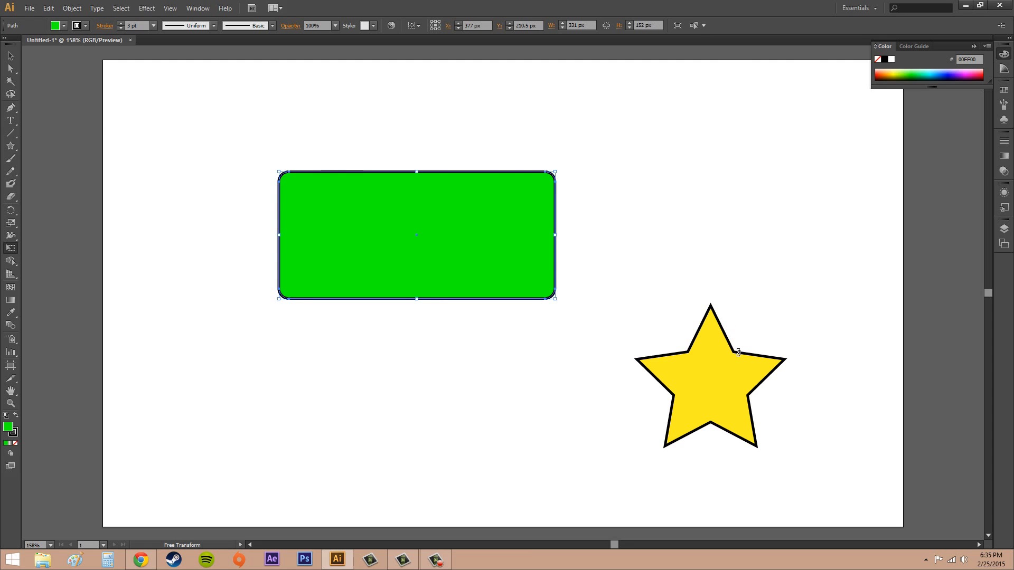
Try enlarging the yellow star to about 208 by 209 px with the Selection tool, and undo the scaling
click(11, 56)
click(705, 414)
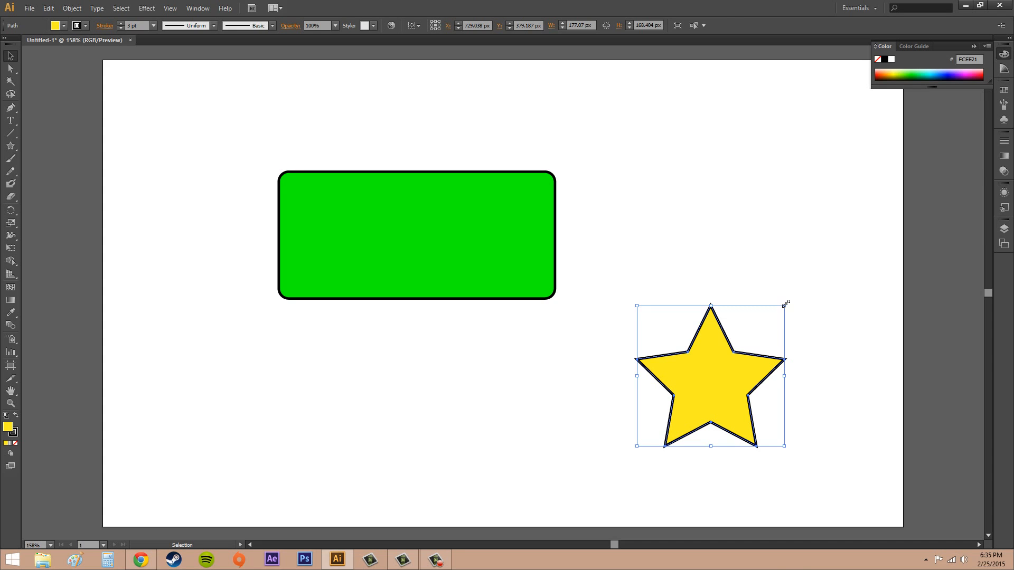
drag(785, 303, 810, 272)
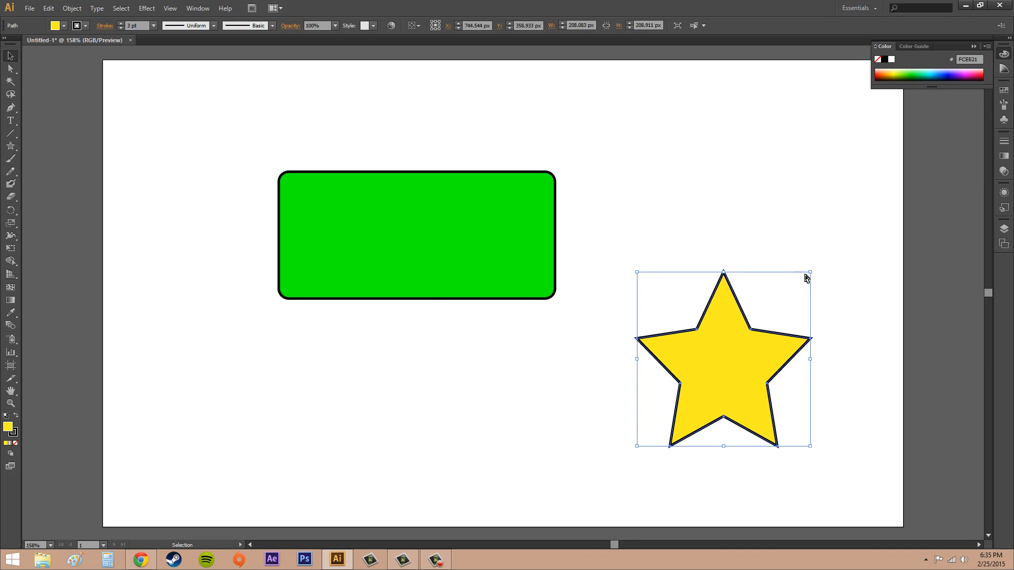
key(ctrl+z)
Try distorting the yellow star by its upper-right bounding corner with Free Transform, undo it and deselect the star
click(11, 248)
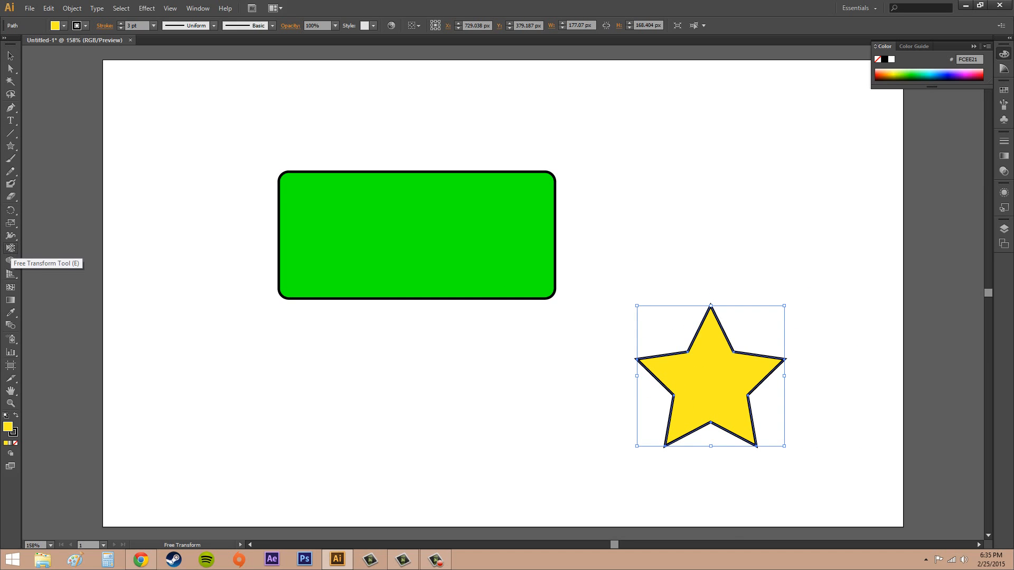
drag(785, 305, 768, 253)
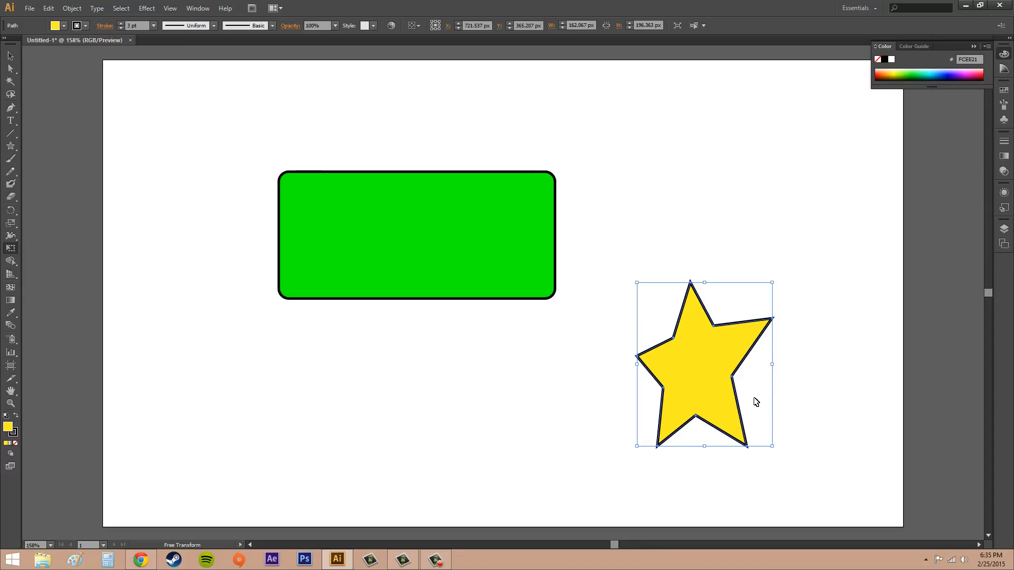
key(ctrl+z)
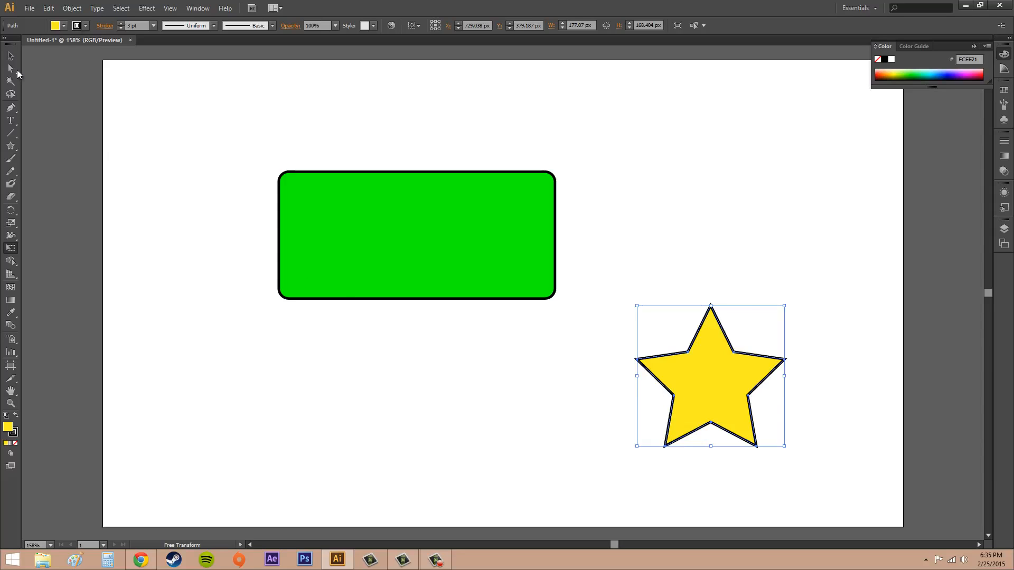
click(14, 57)
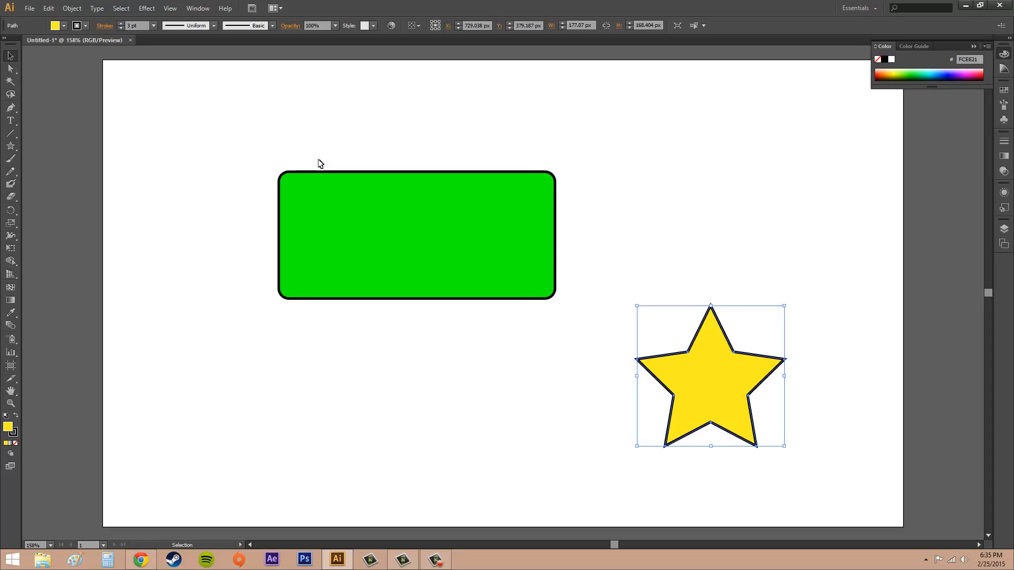
click(312, 109)
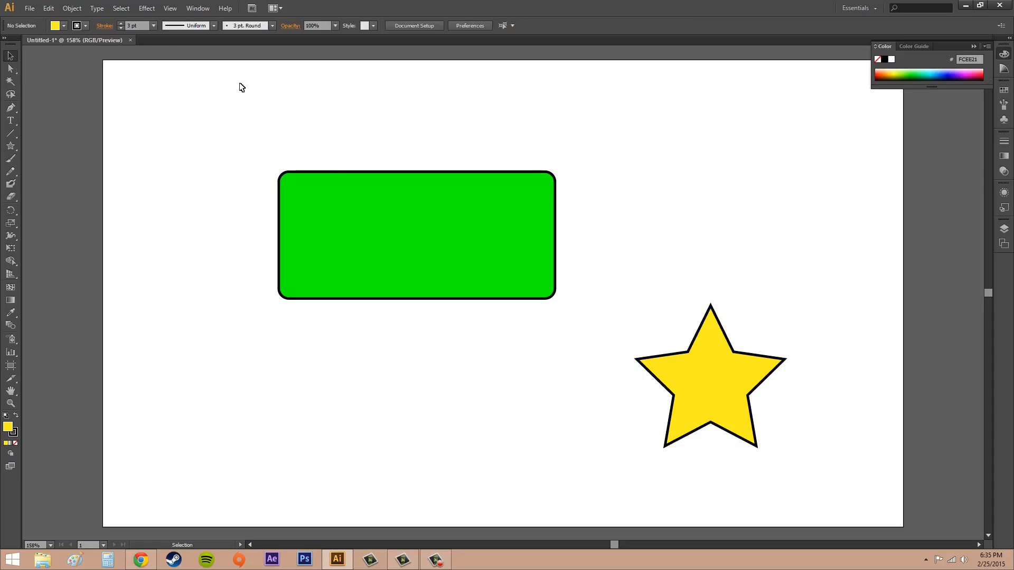
Enable Transform Tools in the Smart Guides preferences and apply the change
click(49, 8)
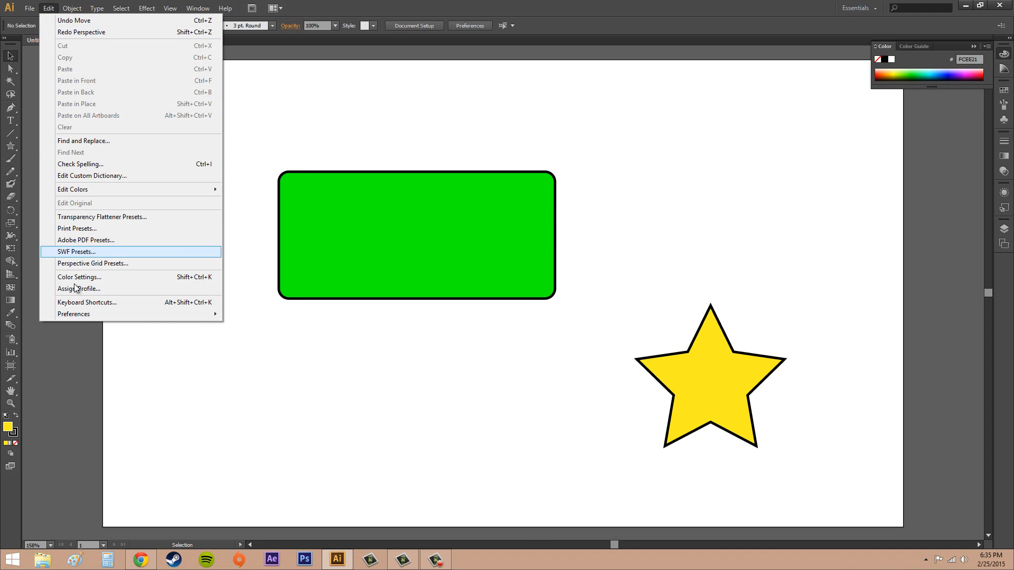
mouse_move(104, 317)
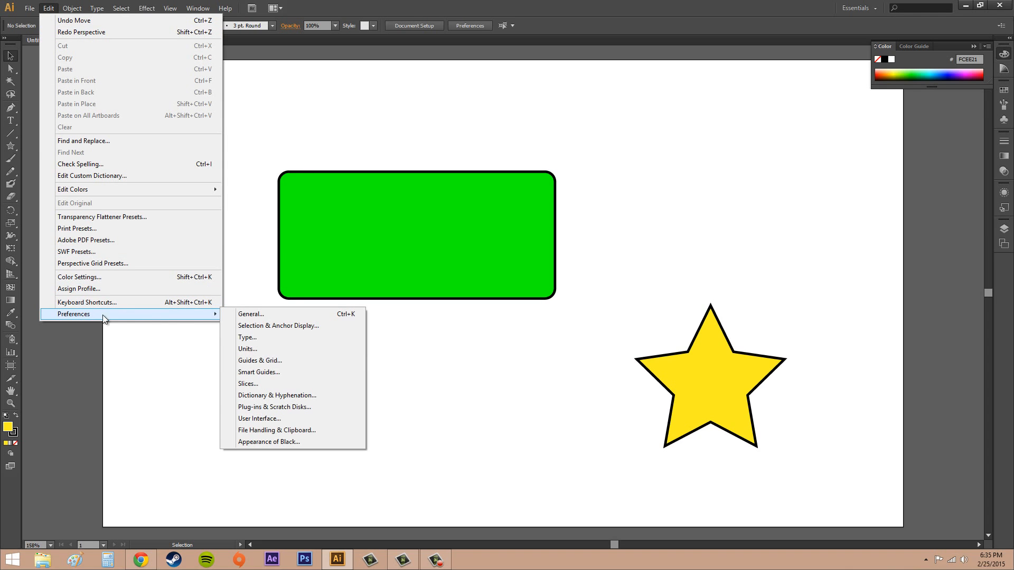
click(261, 372)
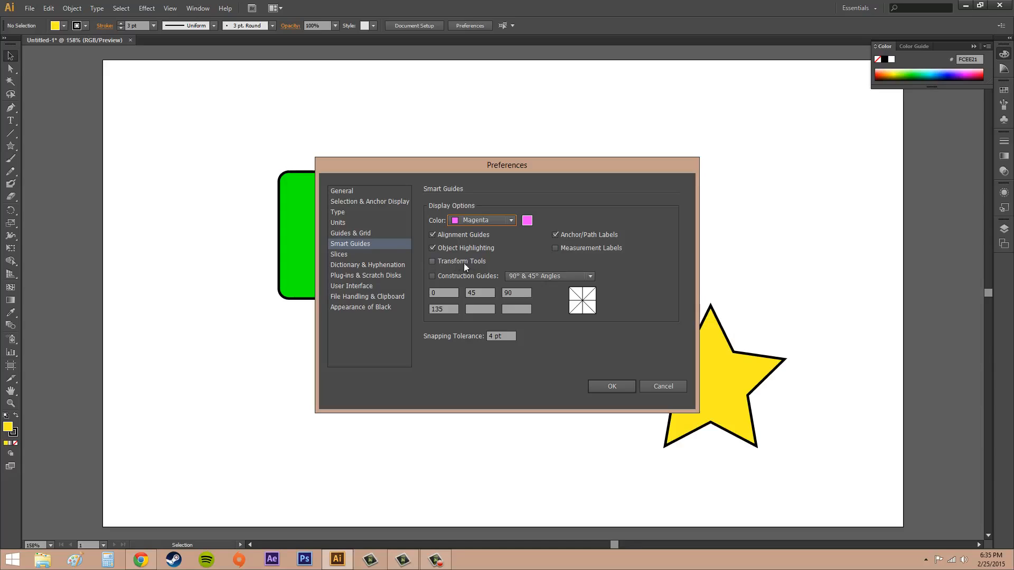
click(433, 261)
click(612, 387)
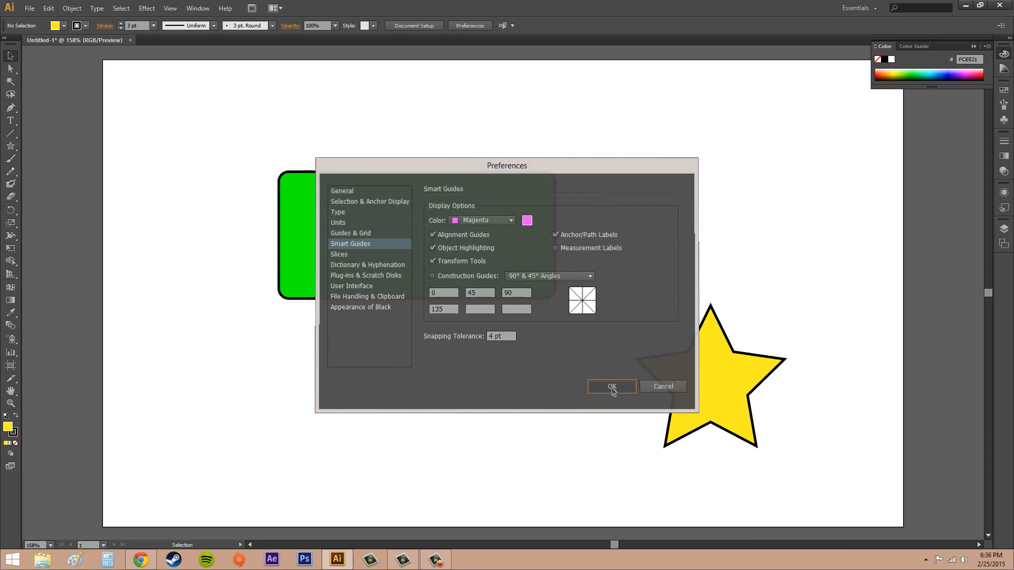
Try distorting the yellow star with Free Transform by its upper-right bounding corner along the smart guides, to about 174 by 173 px, and undo it
click(704, 363)
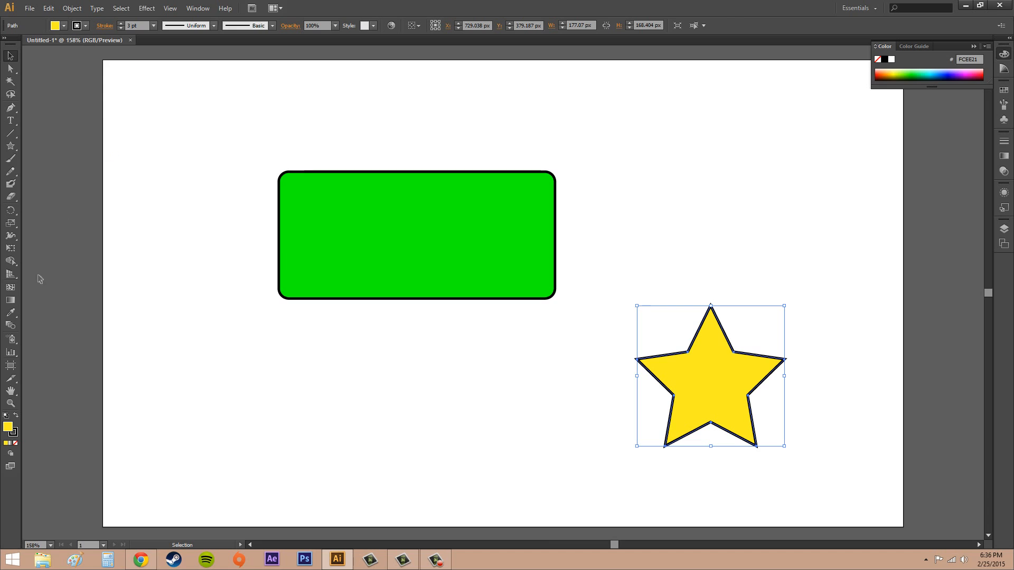
click(11, 248)
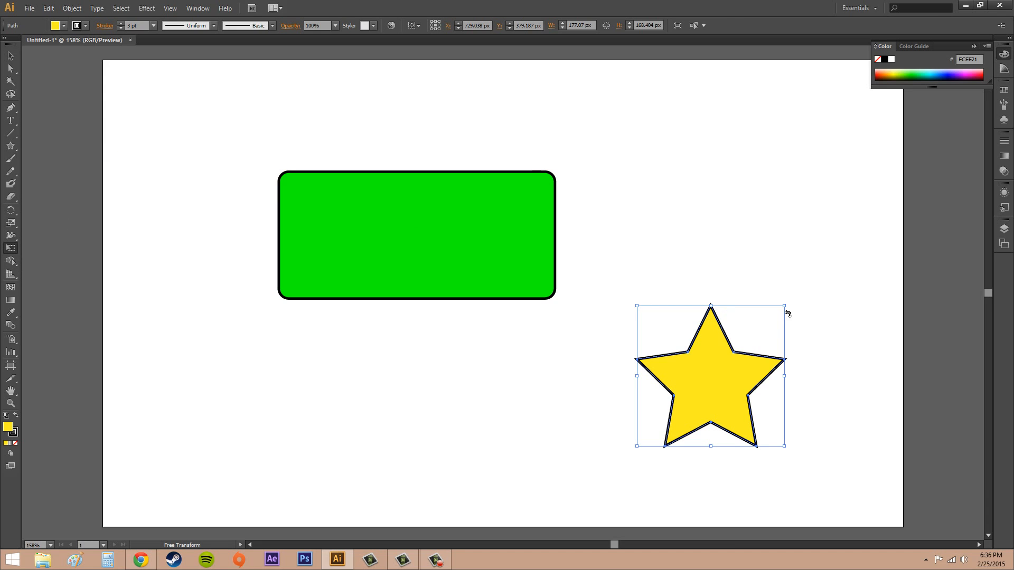
mouse_move(786, 299)
mouse_down()
mouse_move(787, 244)
mouse_move(818, 275)
mouse_move(812, 319)
mouse_move(797, 320)
mouse_move(785, 265)
mouse_move(781, 296)
mouse_up()
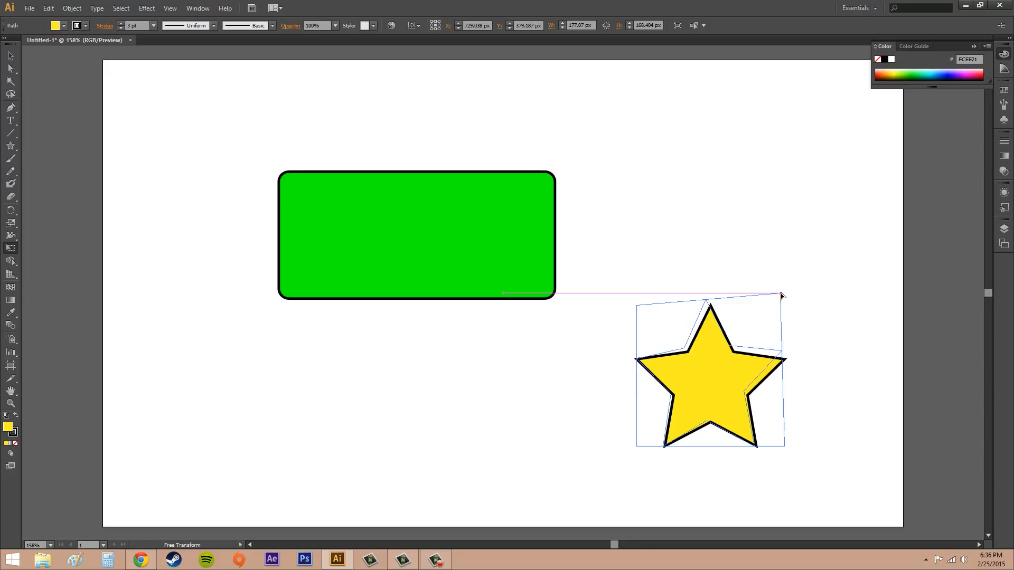
drag(782, 296, 782, 302)
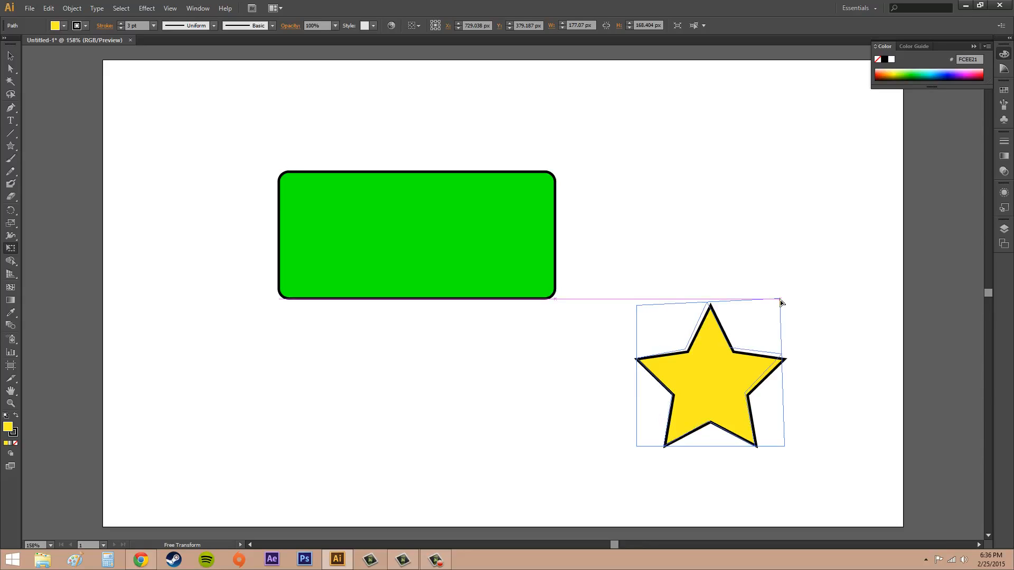
drag(781, 301, 781, 297)
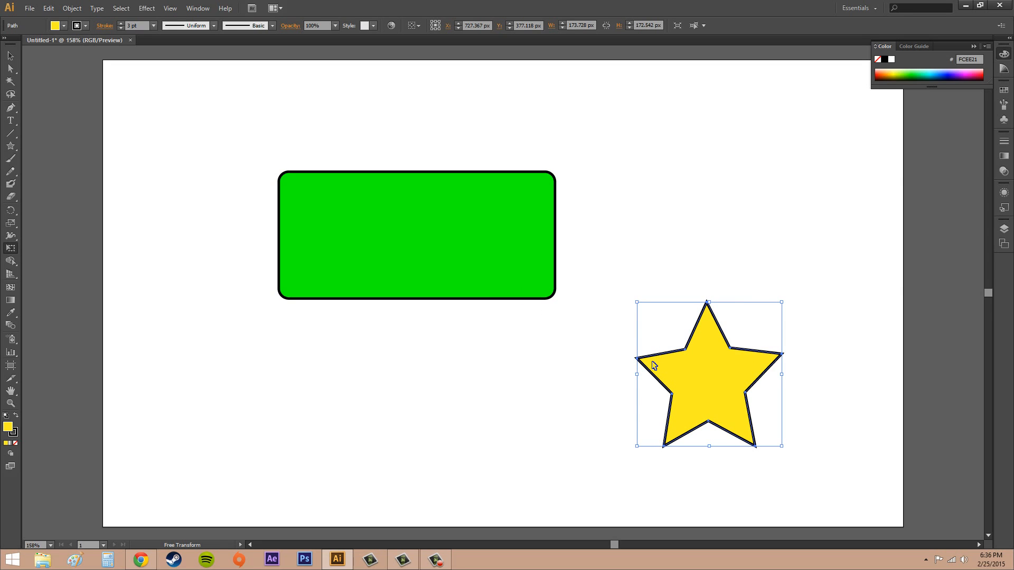
key(ctrl+z)
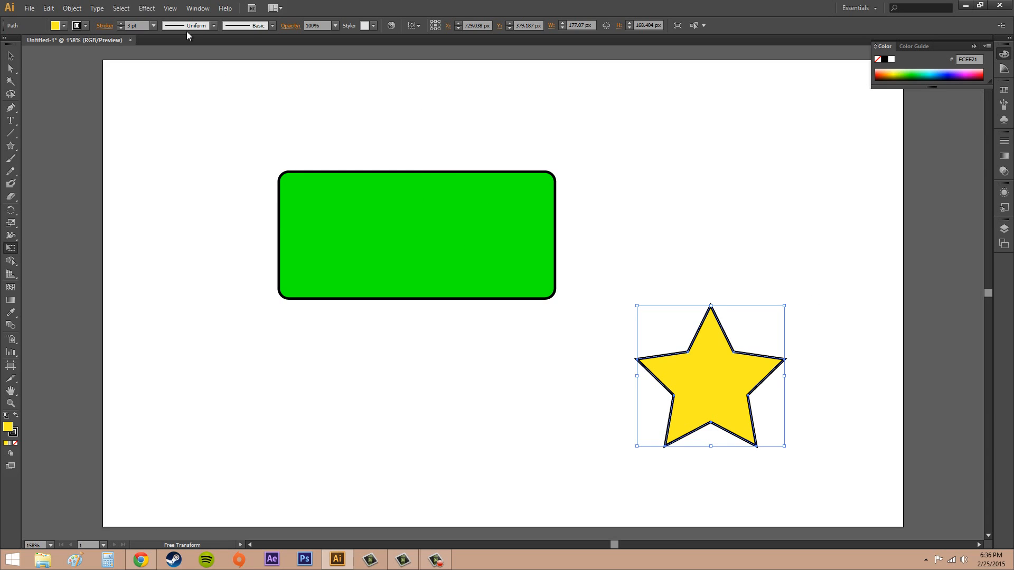
click(169, 10)
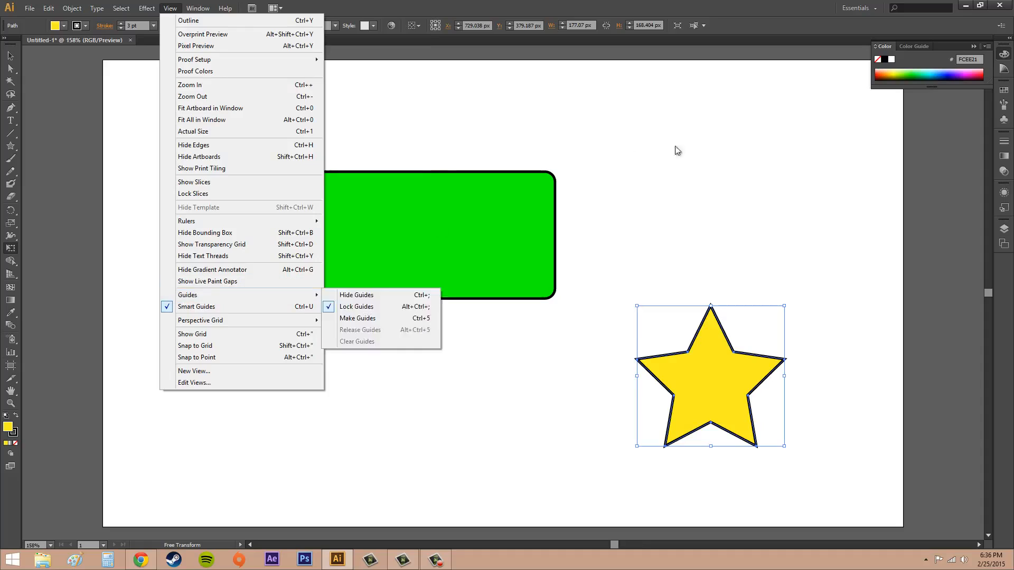
click(741, 146)
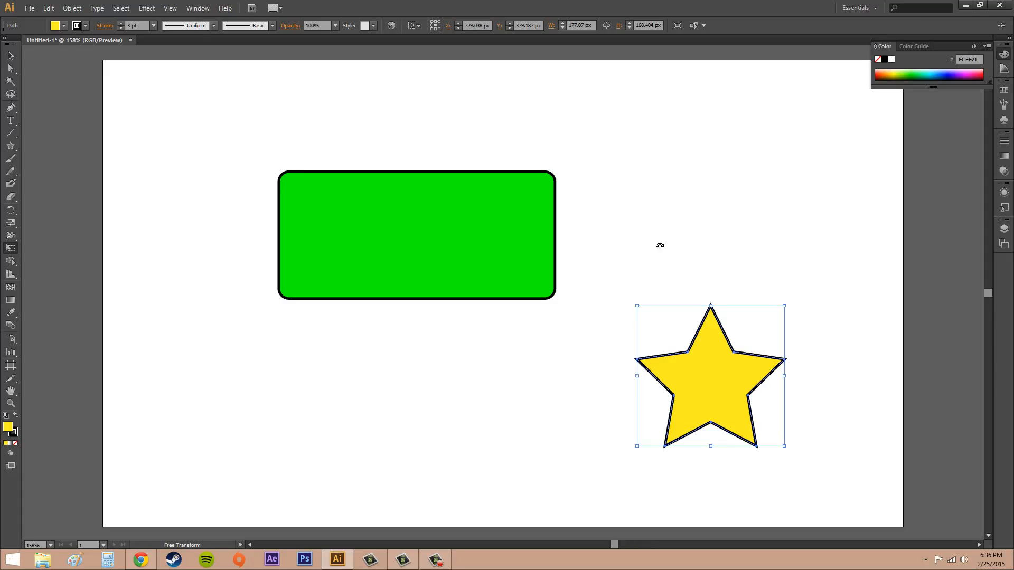
Show the Transform settings and set the yellow star's X position to 500 px
click(200, 12)
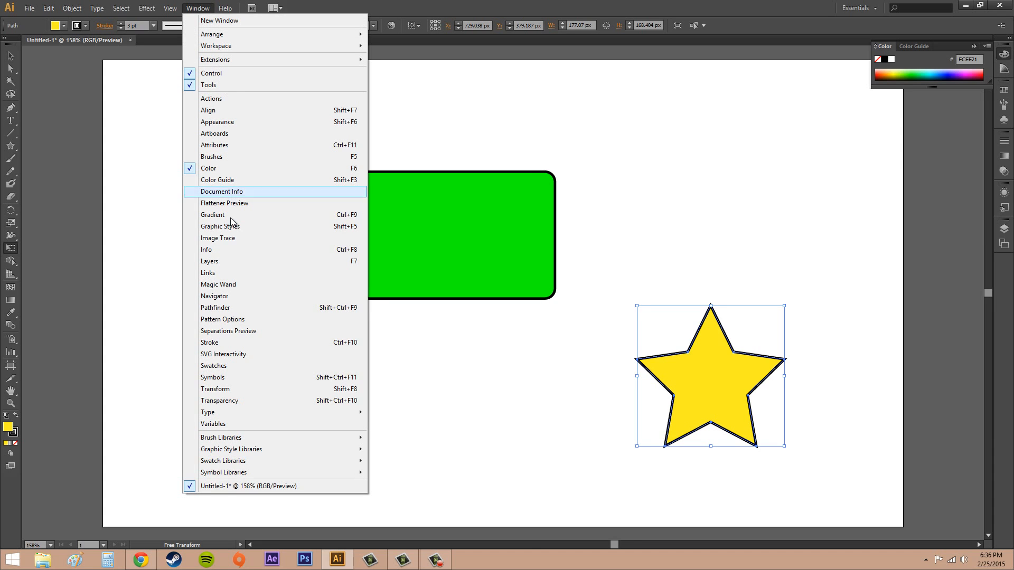
click(235, 392)
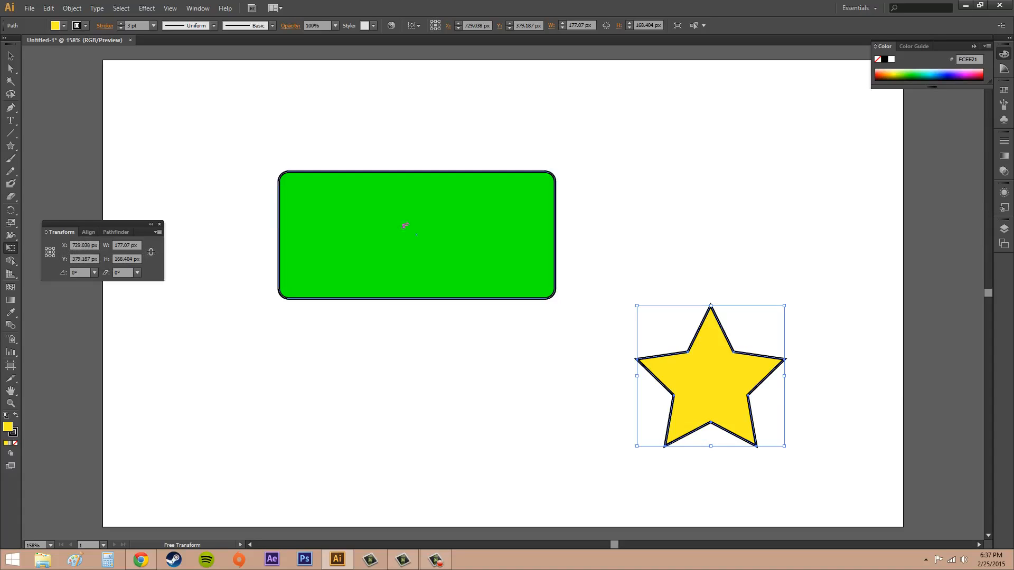
click(94, 245)
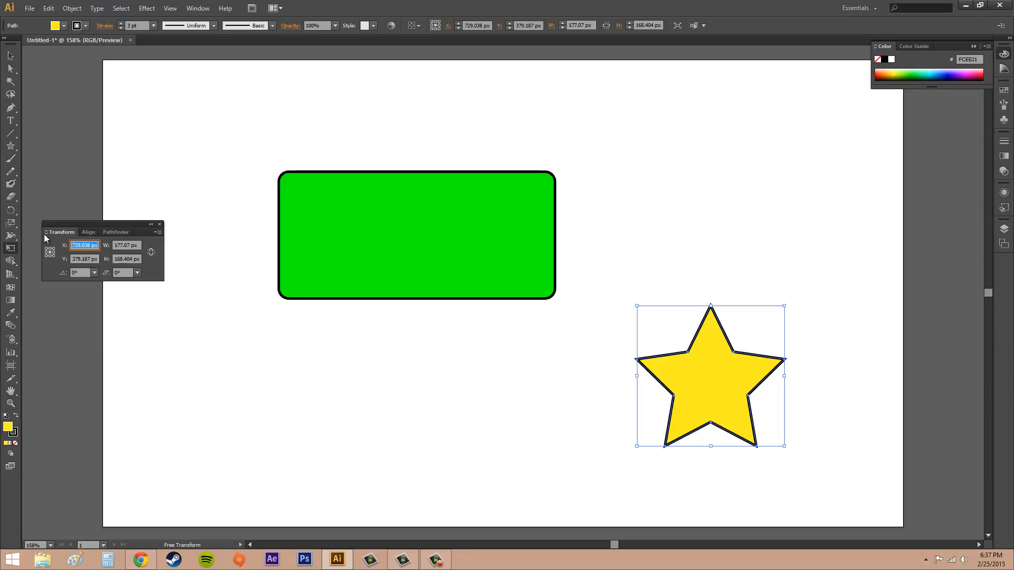
text(500)
key(Return)
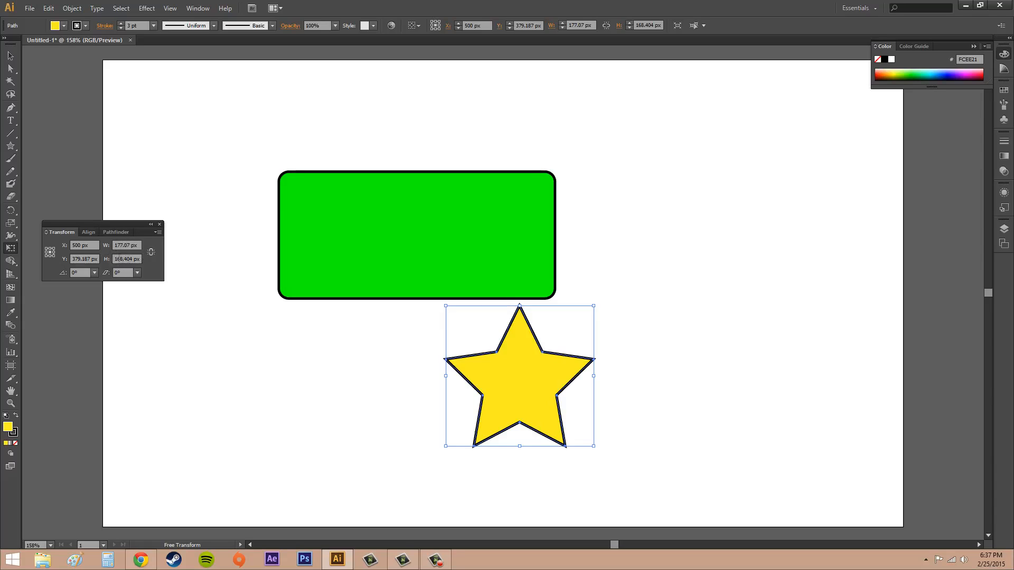
Constrain the star's width and height proportions and set its width to 200 px
click(151, 253)
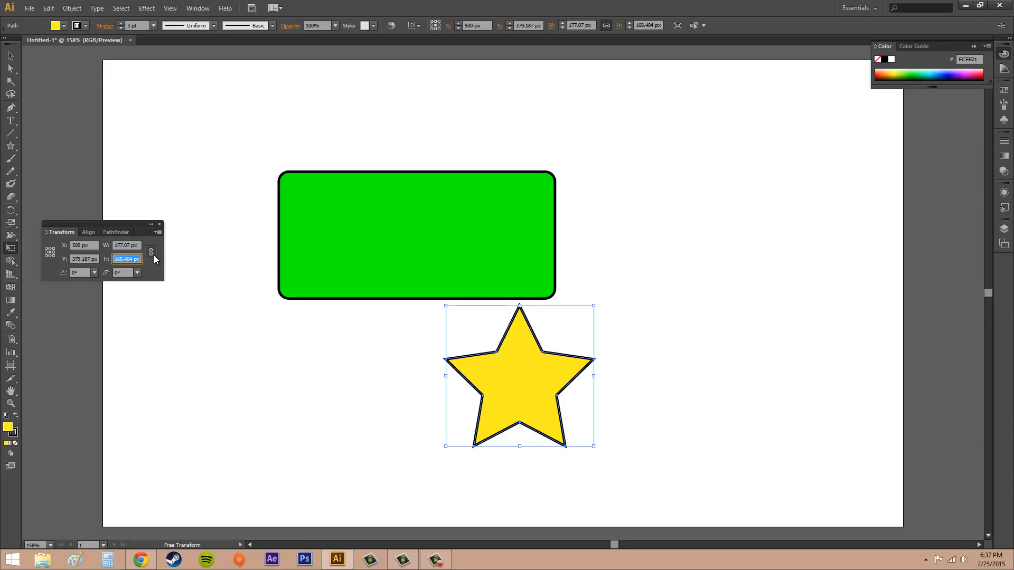
click(151, 253)
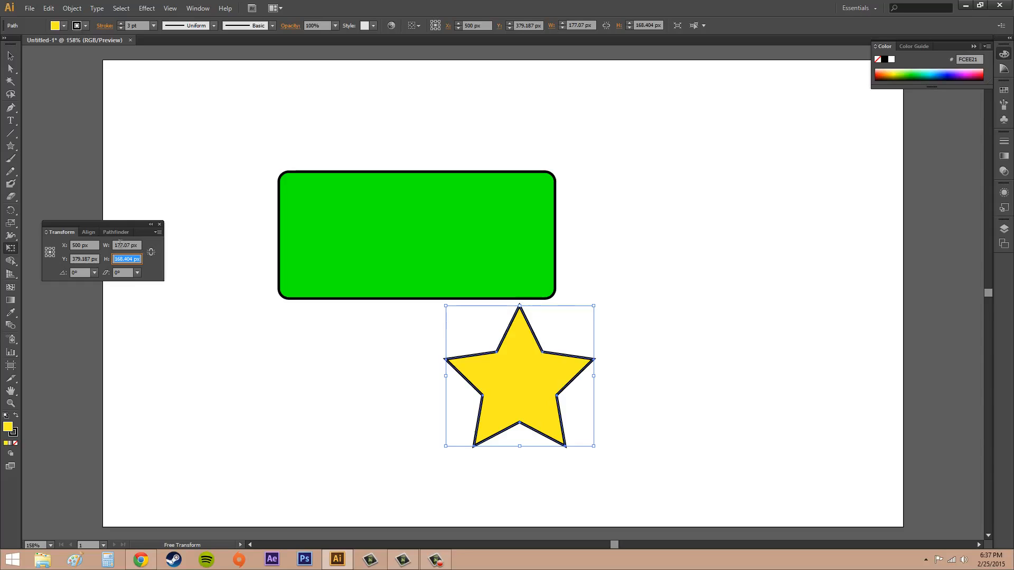
click(152, 254)
click(117, 245)
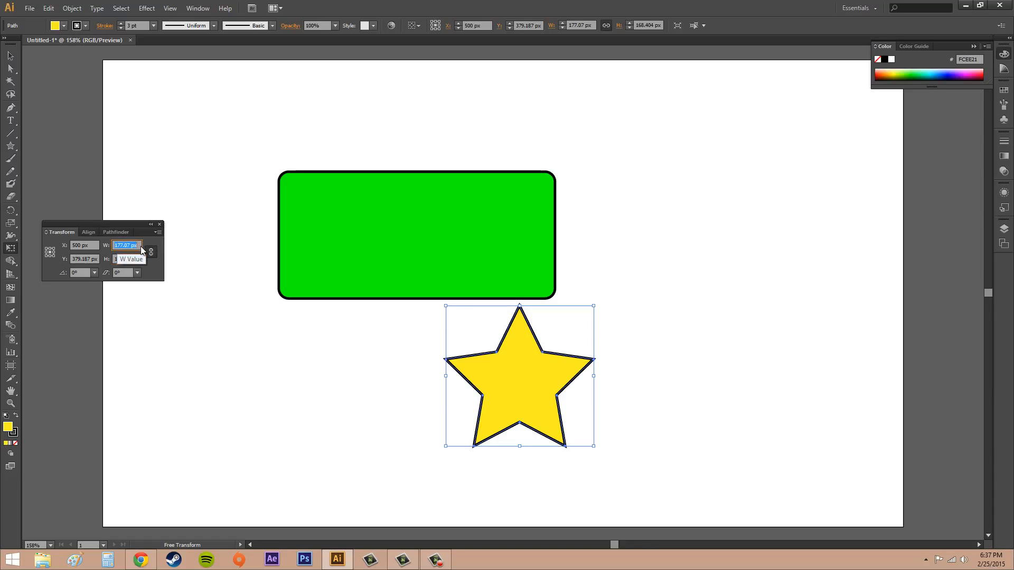
text(200)
key(Return)
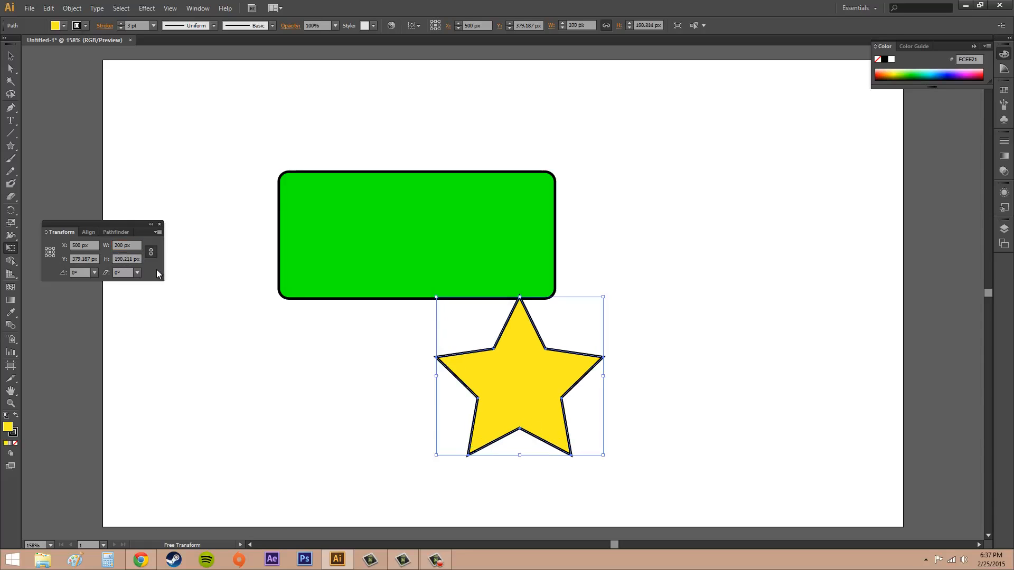
Try rotating the yellow star by an exact angle of 28°, and undo the rotation
click(95, 274)
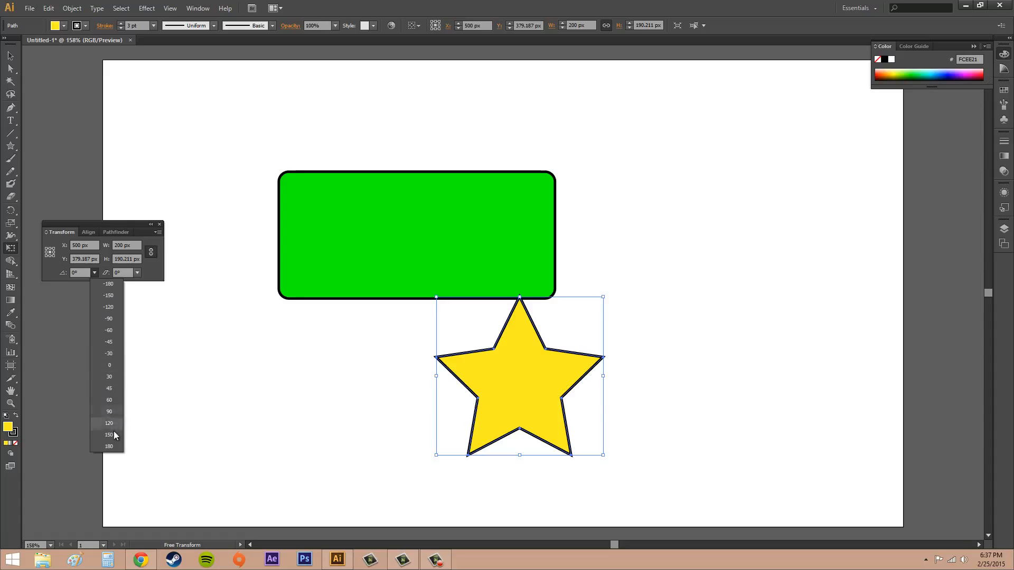
click(79, 273)
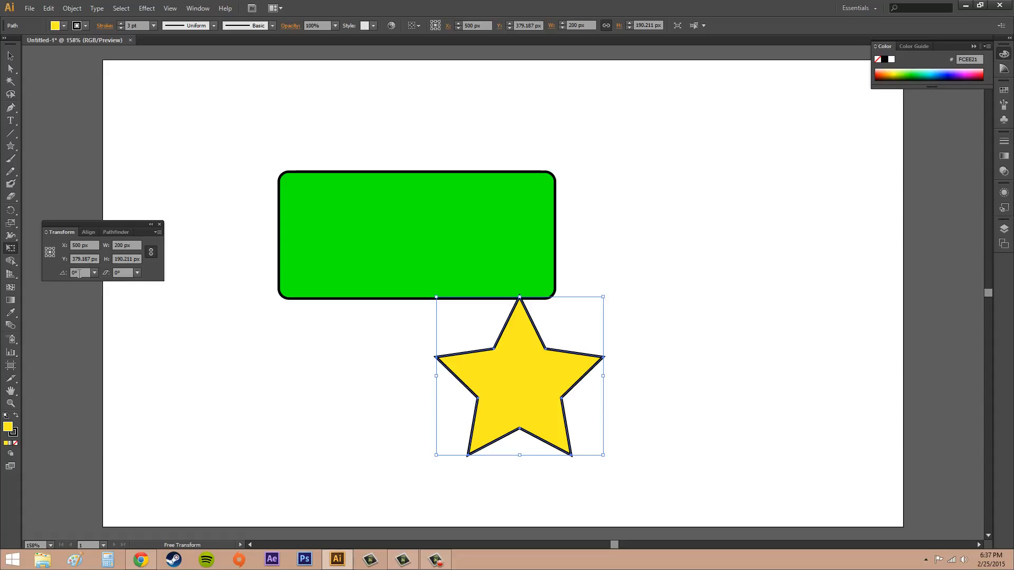
double_click(75, 272)
text(28)
key(Return)
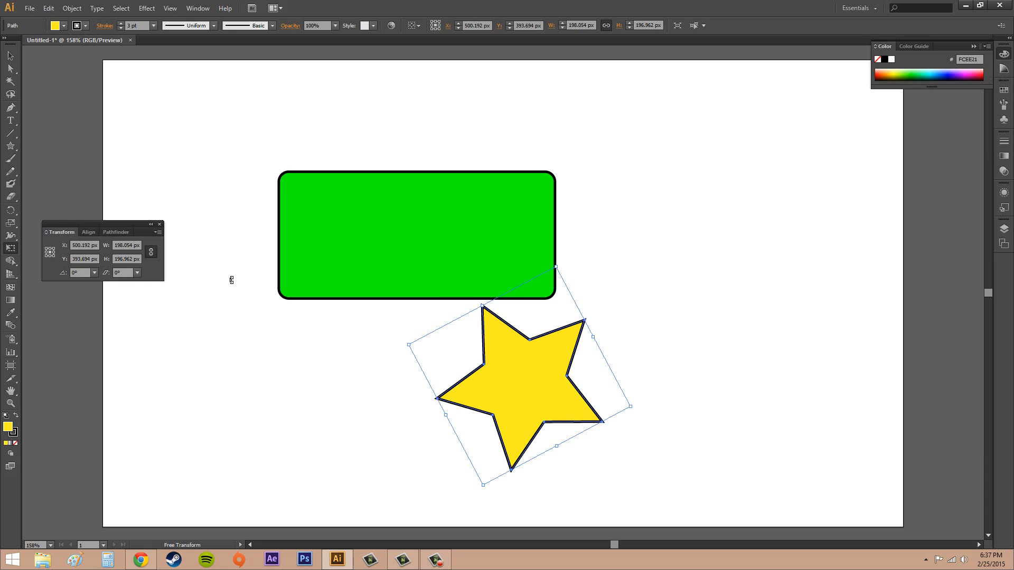
key(ctrl)
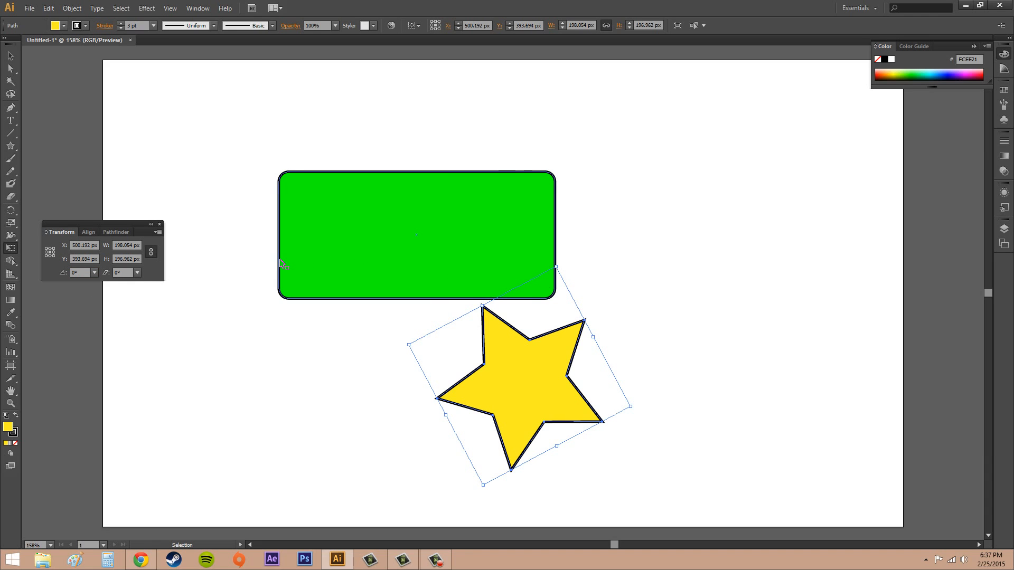
key(ctrl+z)
Try shearing the yellow star by the preset angle of 30°, and undo the shear
click(136, 273)
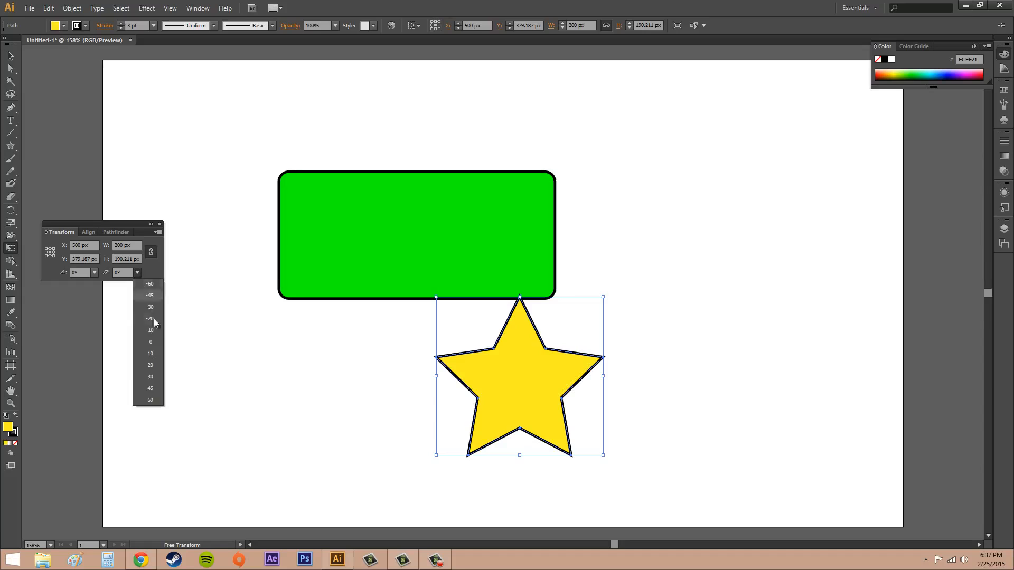
click(151, 377)
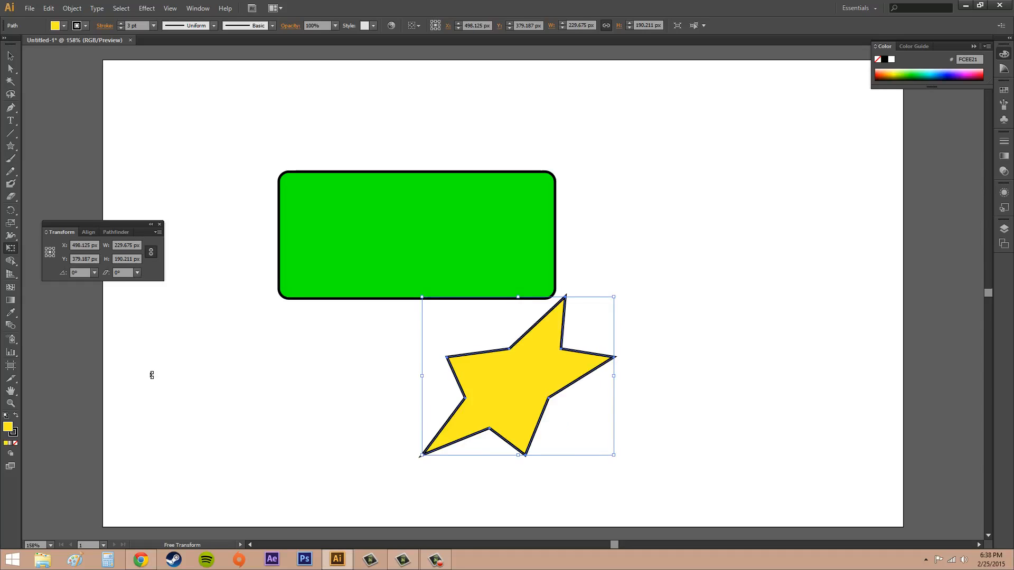
key(ctrl+z)
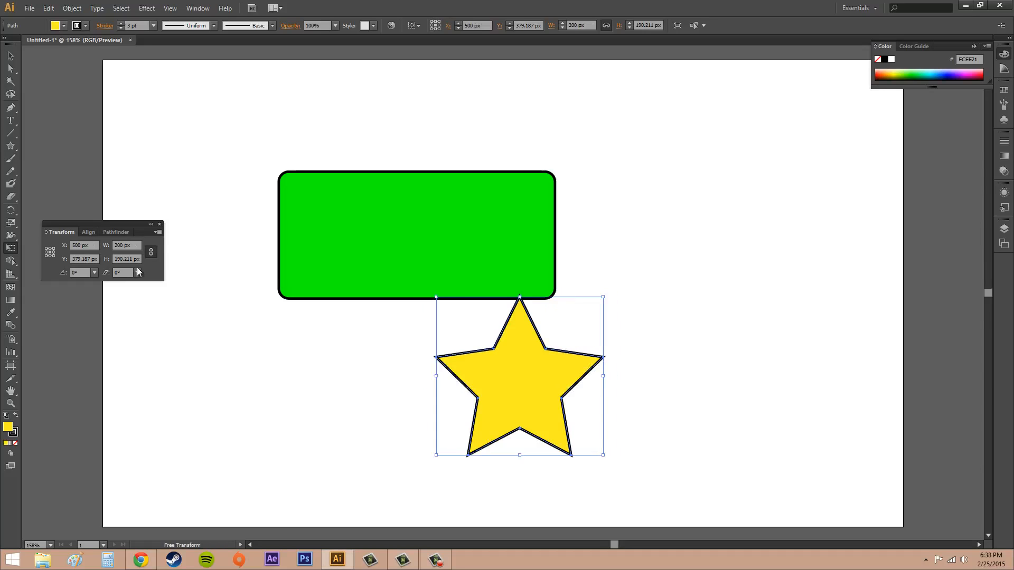
Show the additional scaling and pixel grid options of the Transform settings
click(159, 233)
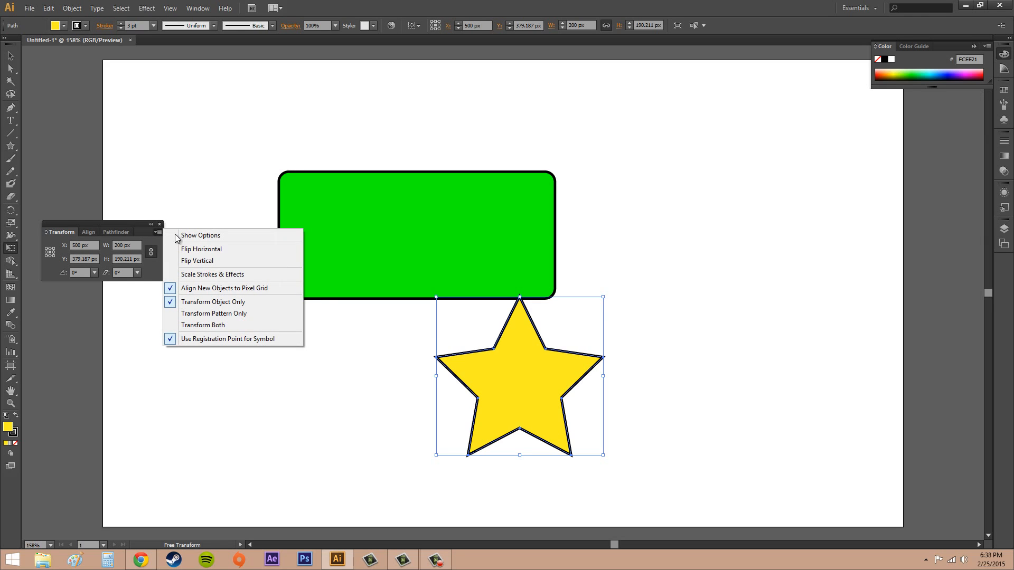
click(191, 234)
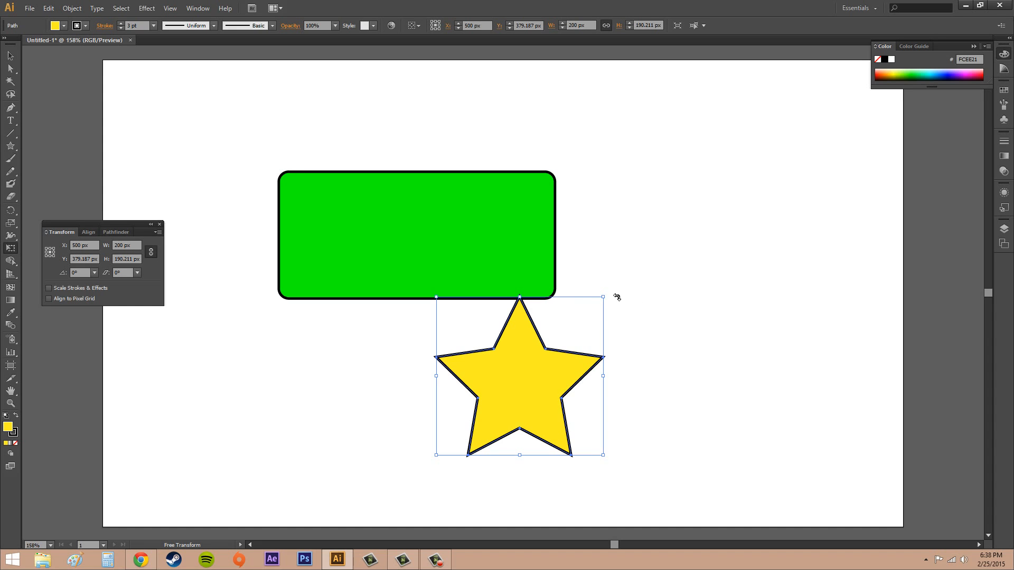
Try enlarging the yellow star to about 488 by 406 px and setting its stroke to 4 pt, and undo both changes
drag(605, 294, 843, 117)
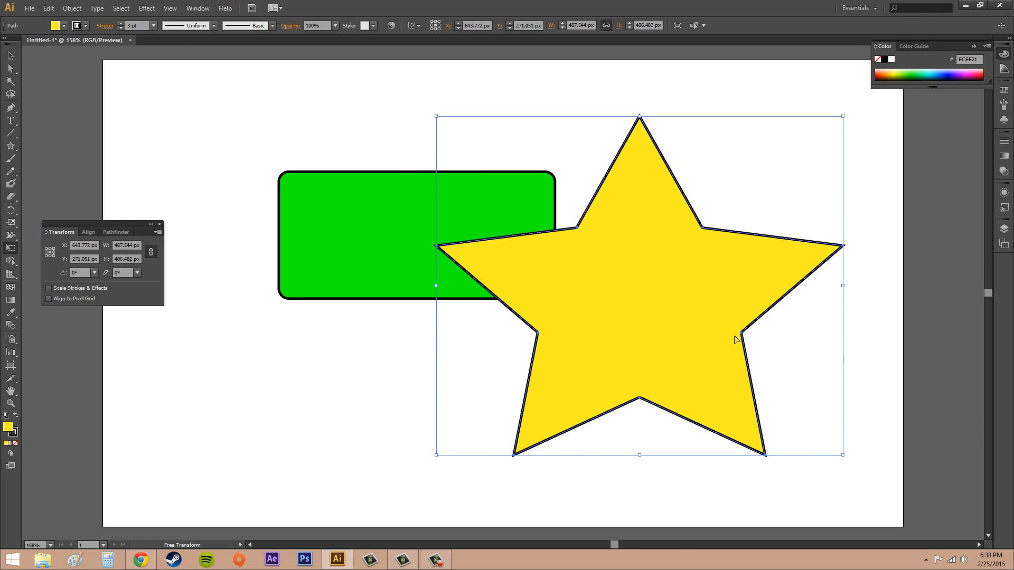
click(154, 24)
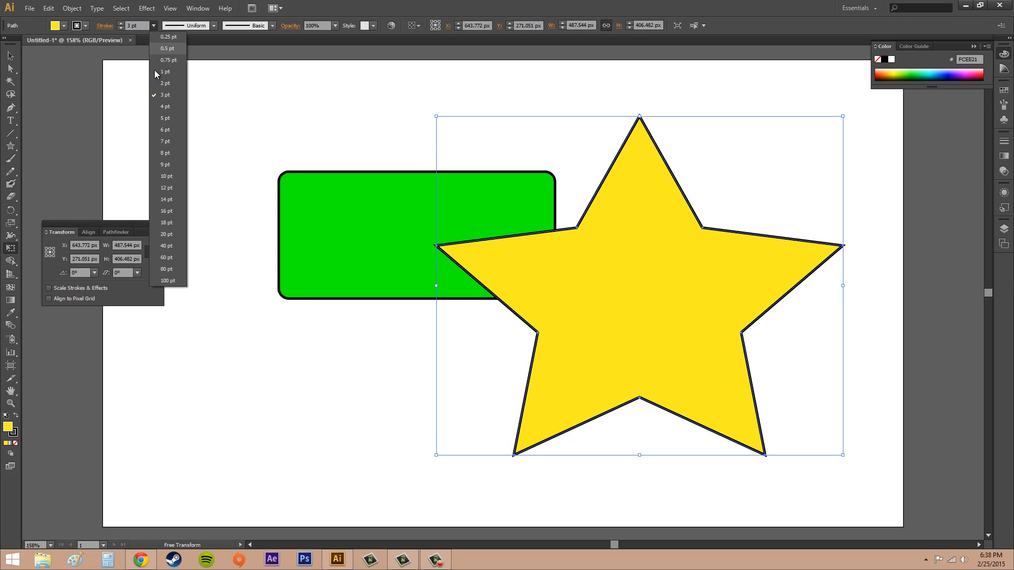
click(165, 106)
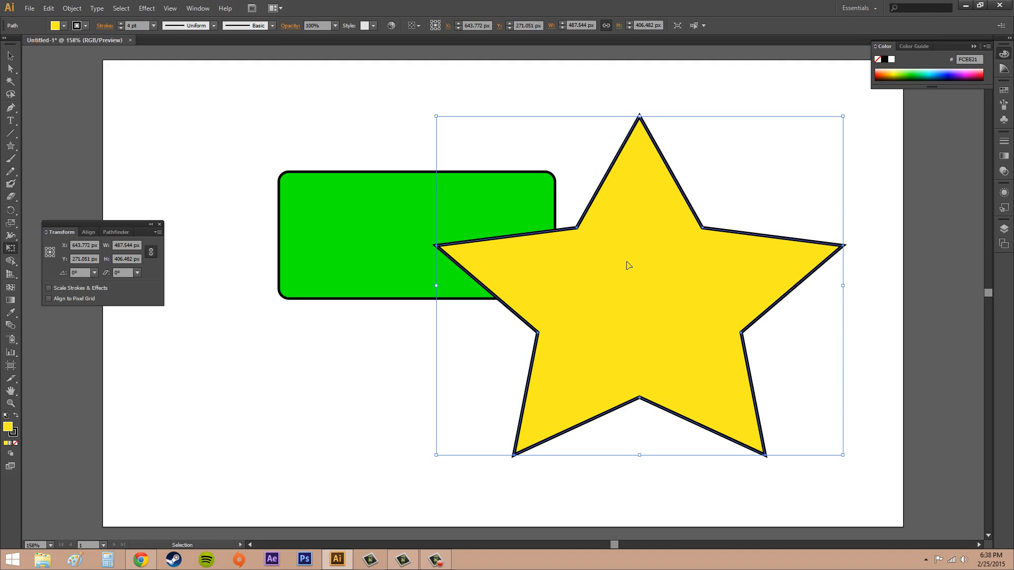
key(ctrl+z)
key(ctrl+z)
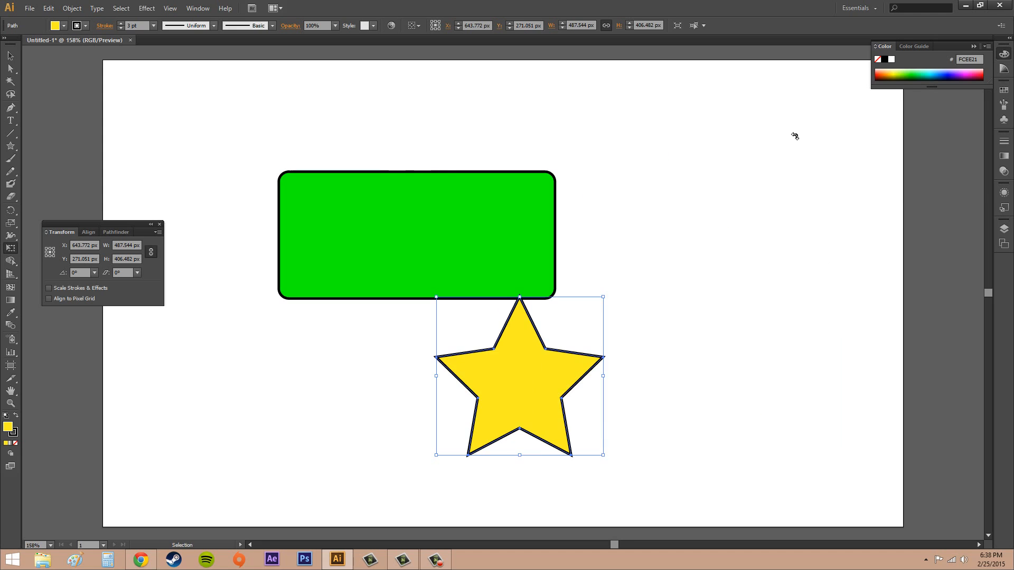
Enable Scale Strokes & Effects, try it by enlarging the yellow star to about 520 by 422 px, and undo the enlargement
click(49, 288)
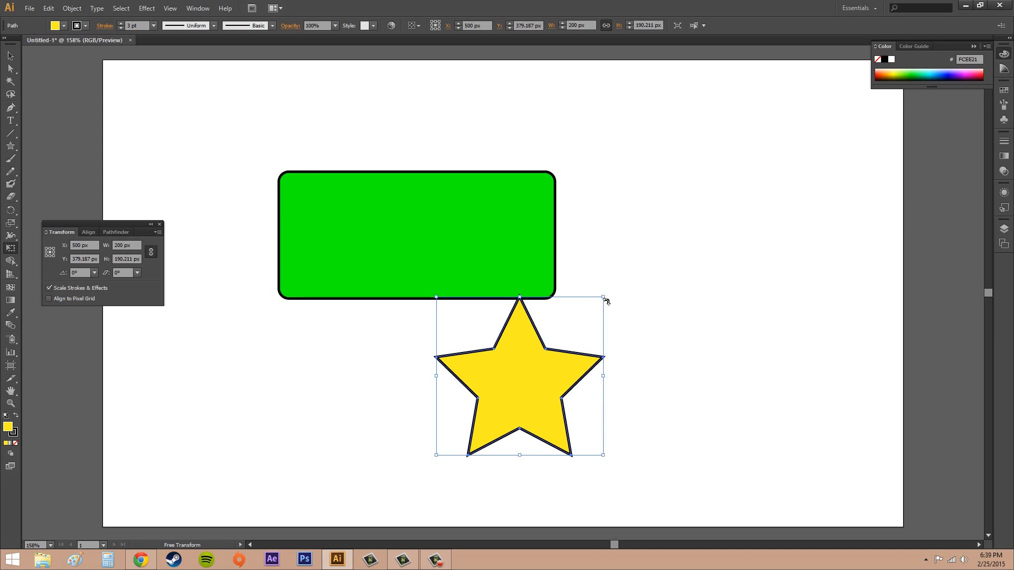
drag(608, 288, 870, 103)
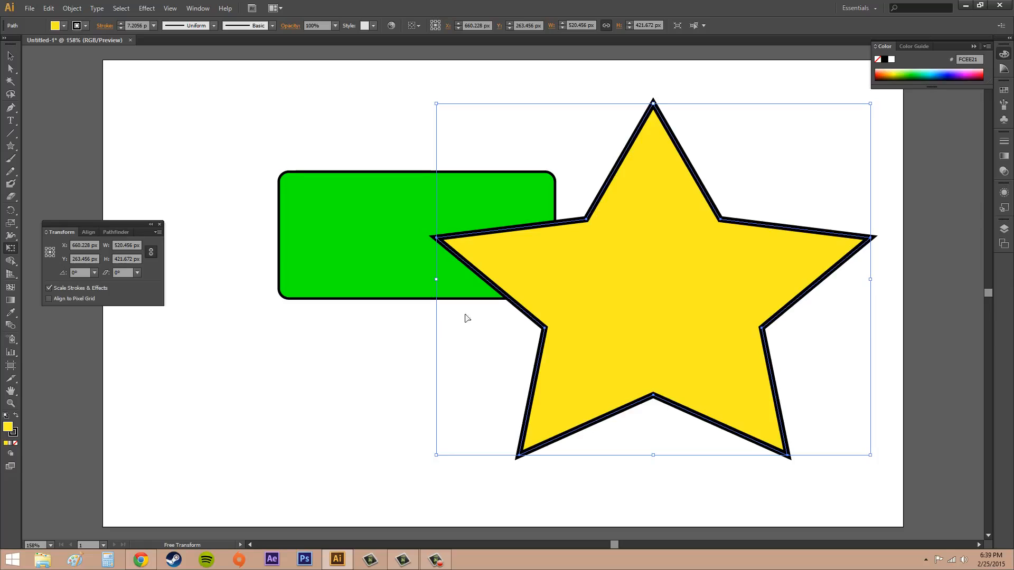
key(ctrl+z)
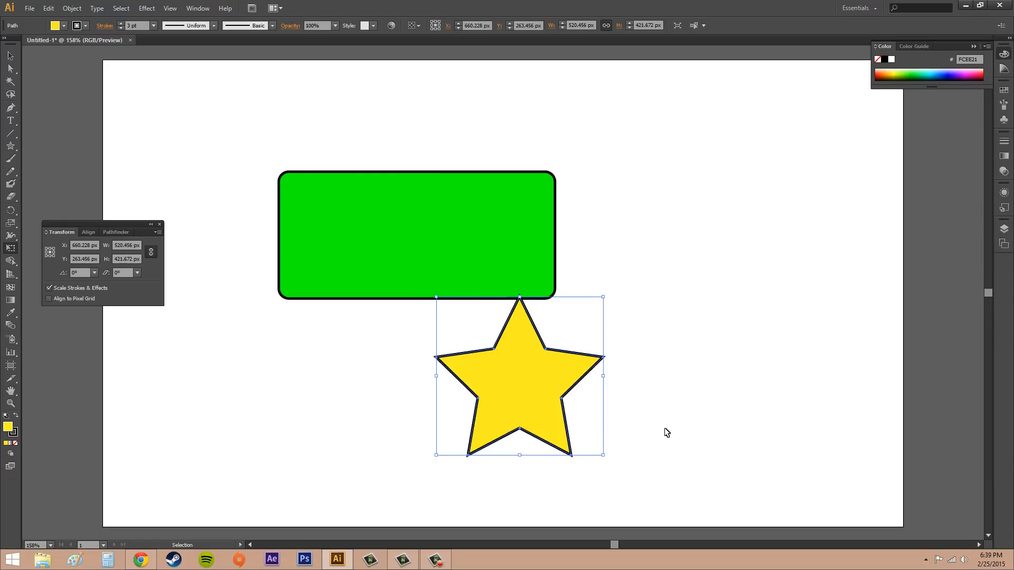
click(49, 287)
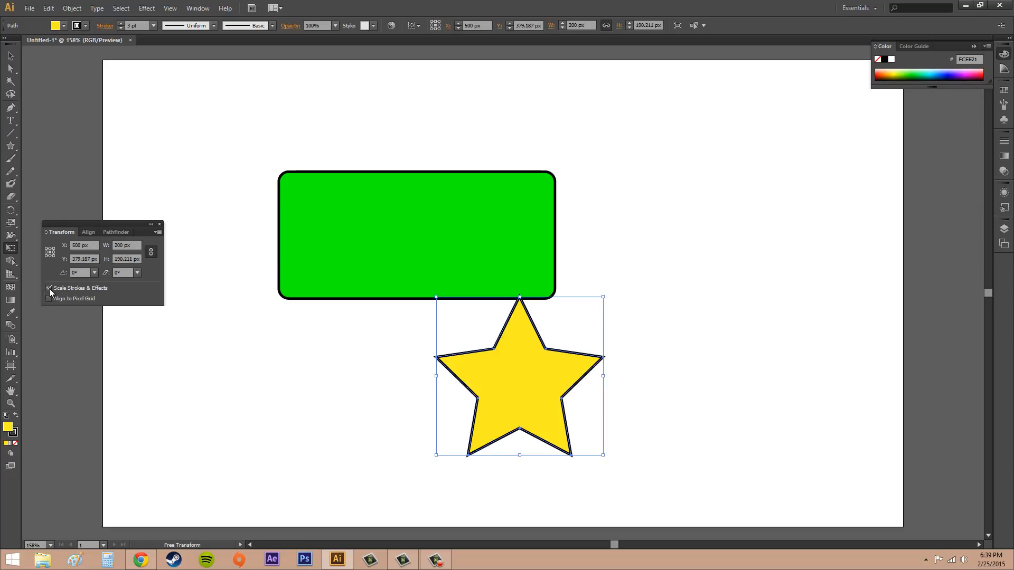
Close the Transform settings and move the yellow star clear of the green rectangle, to about X 659 px, Y 371 px, leaving it selected
click(158, 231)
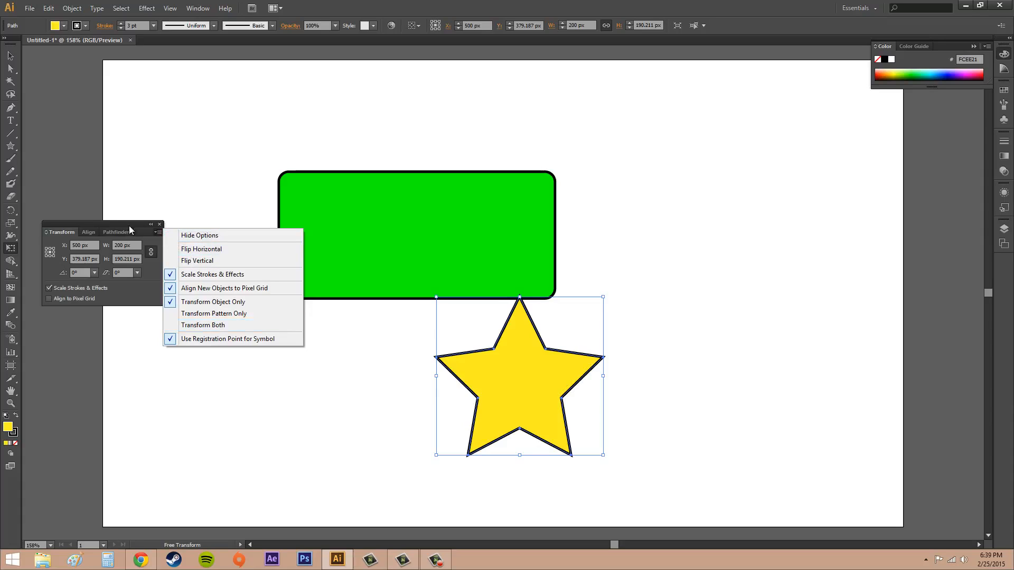
click(159, 224)
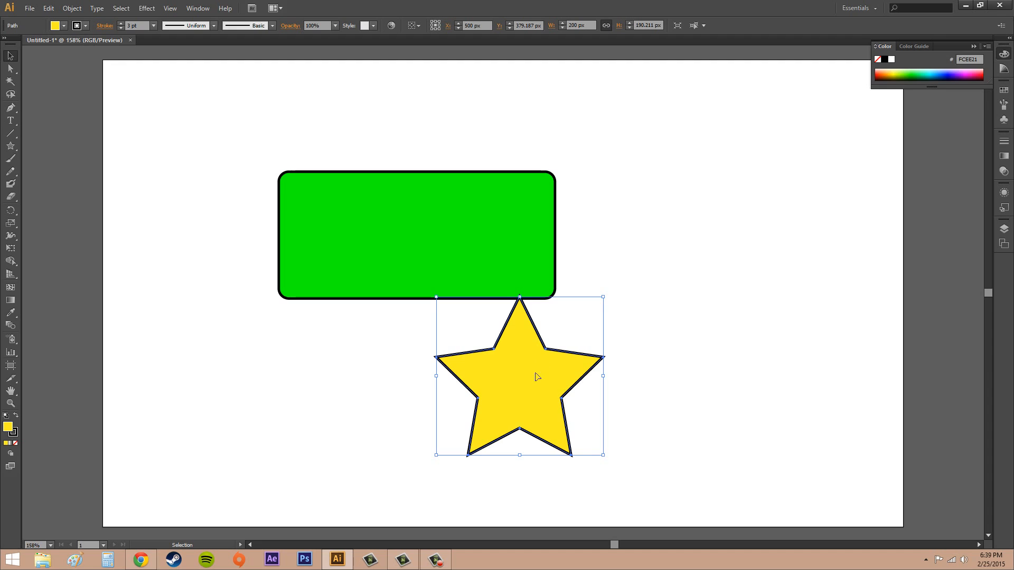
drag(533, 376, 672, 370)
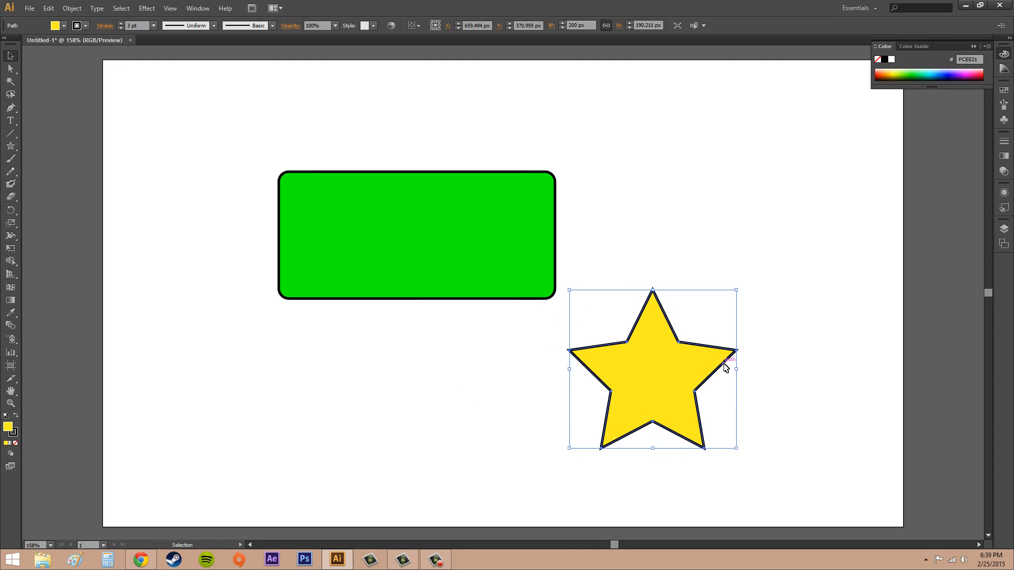
click(705, 227)
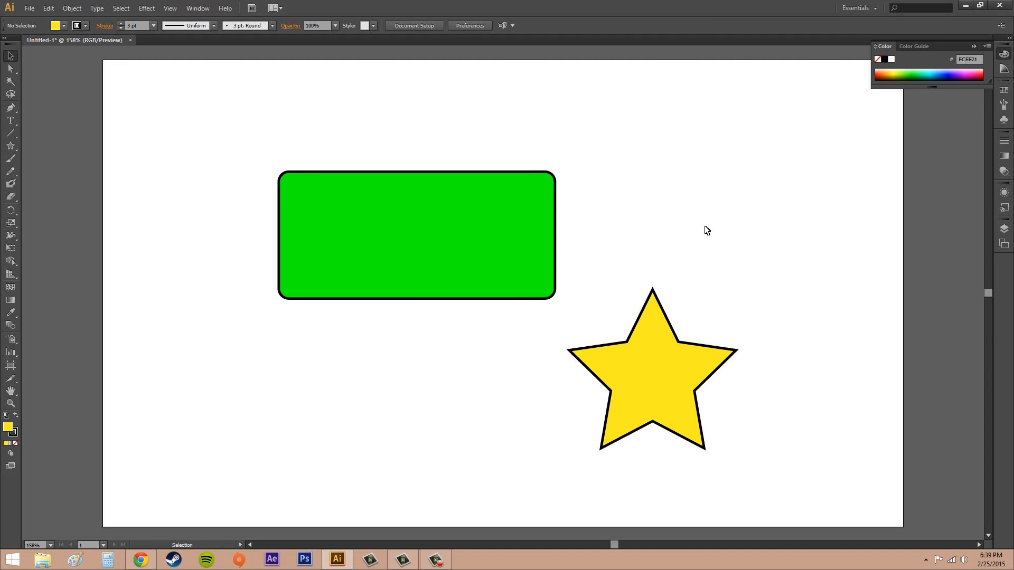
click(668, 375)
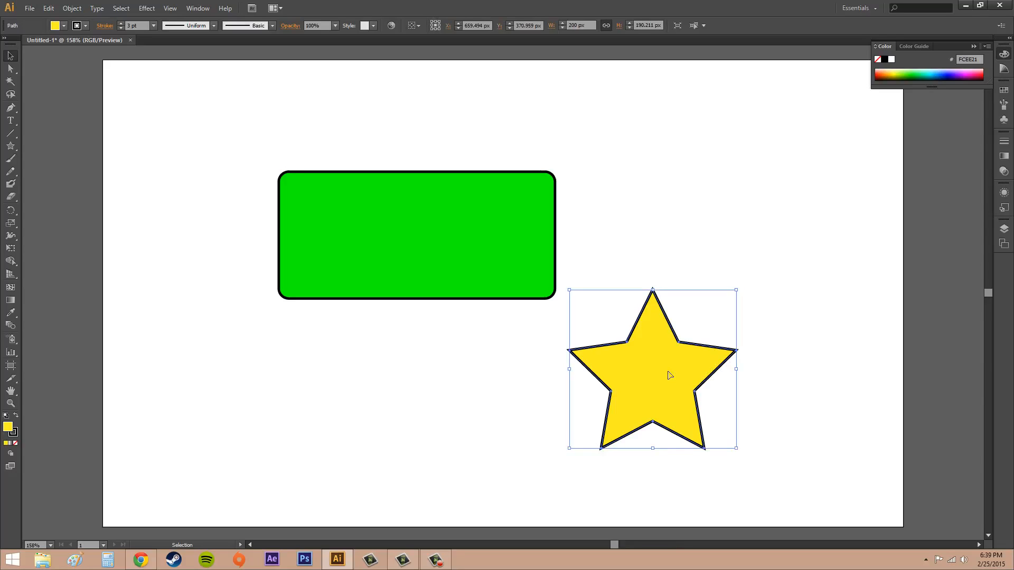